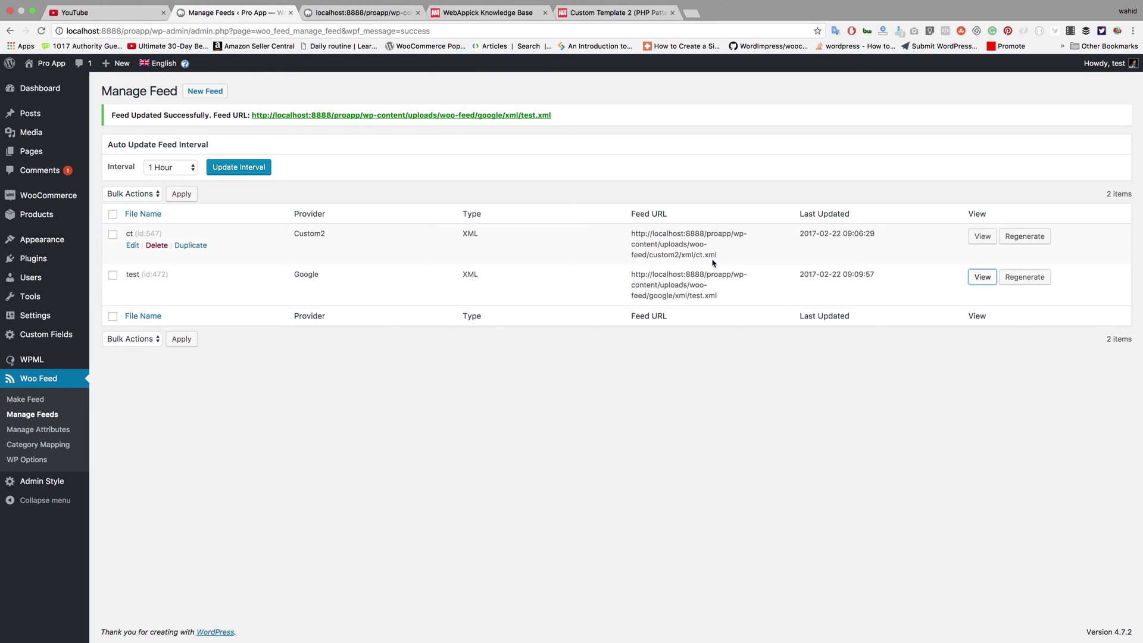
Step: Open the test feed's generated XML and highlight the <strong> and </strong> tags in a description
{"action": "left_click", "coordinate": [983, 278]}
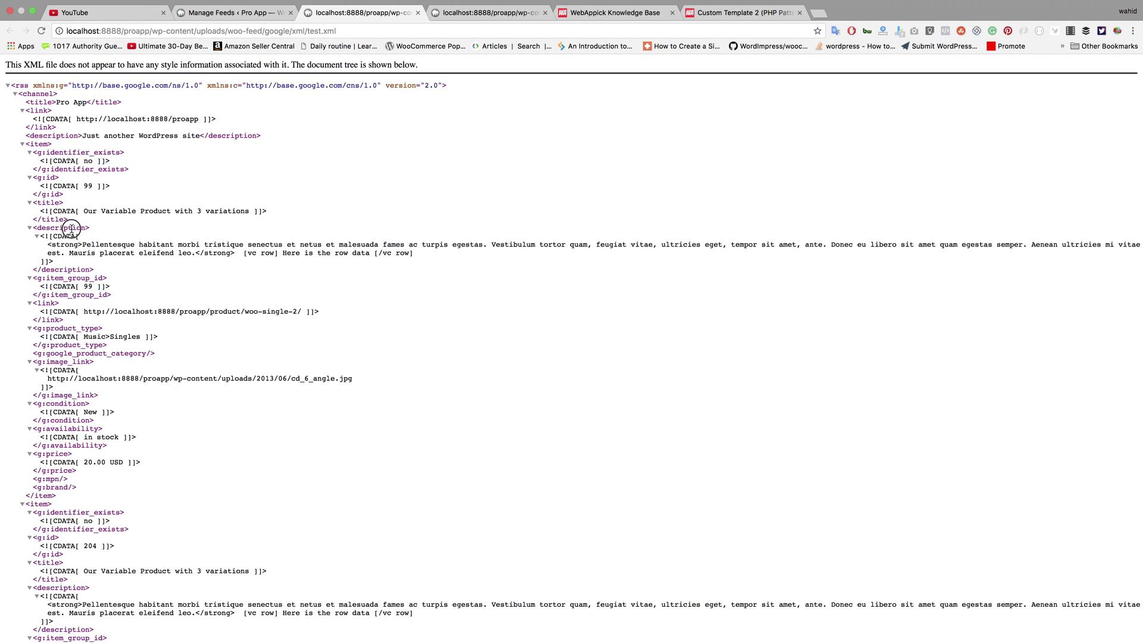
{"action": "left_click_drag", "start_coordinate": [49, 244], "coordinate": [83, 244]}
{"action": "left_click_drag", "start_coordinate": [195, 253], "coordinate": [240, 253]}
{"action": "left_click", "coordinate": [241, 251]}
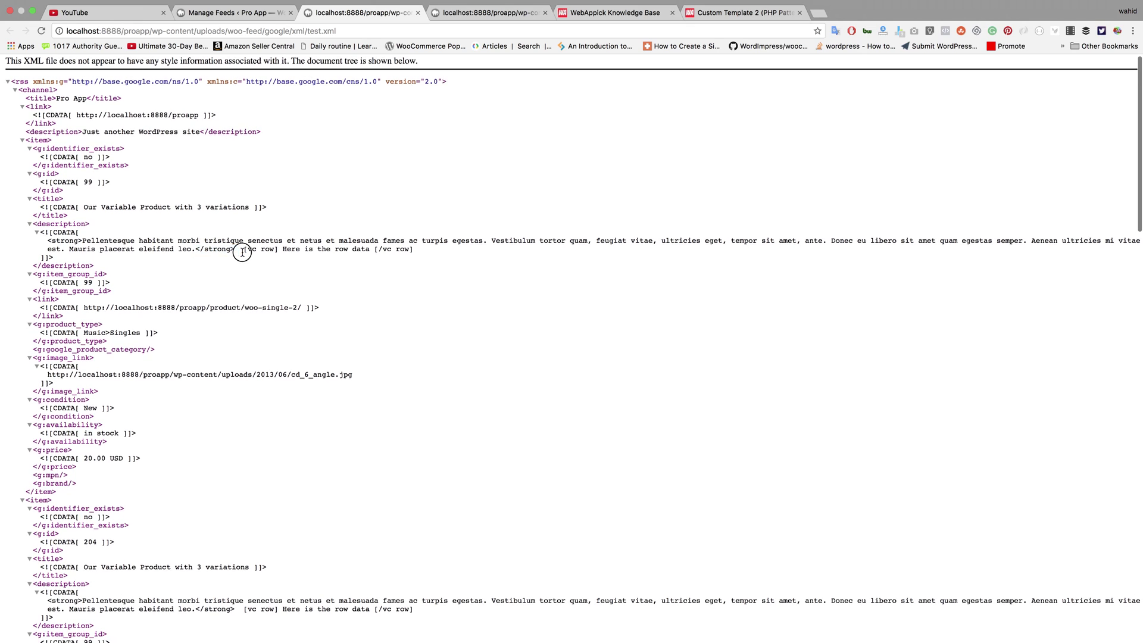
Step: Highlight the [vc row] and [/vc row] shortcodes in the description, then return to Manage Feeds
{"action": "left_click_drag", "start_coordinate": [240, 249], "coordinate": [278, 248]}
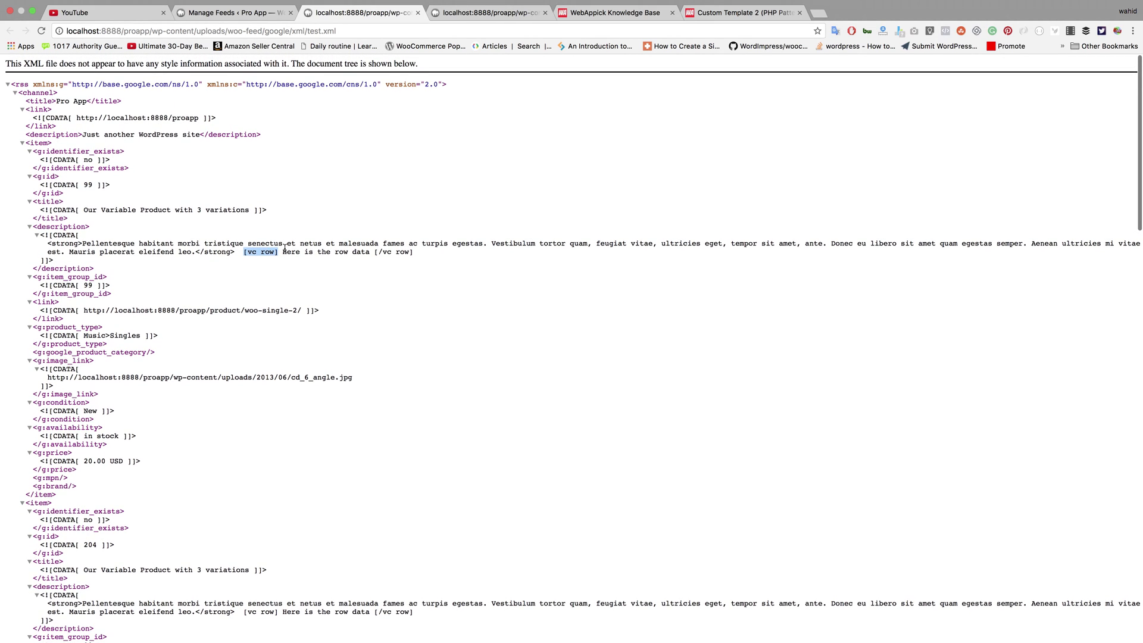
{"action": "left_click_drag", "start_coordinate": [375, 253], "coordinate": [412, 252]}
{"action": "left_click", "coordinate": [425, 255]}
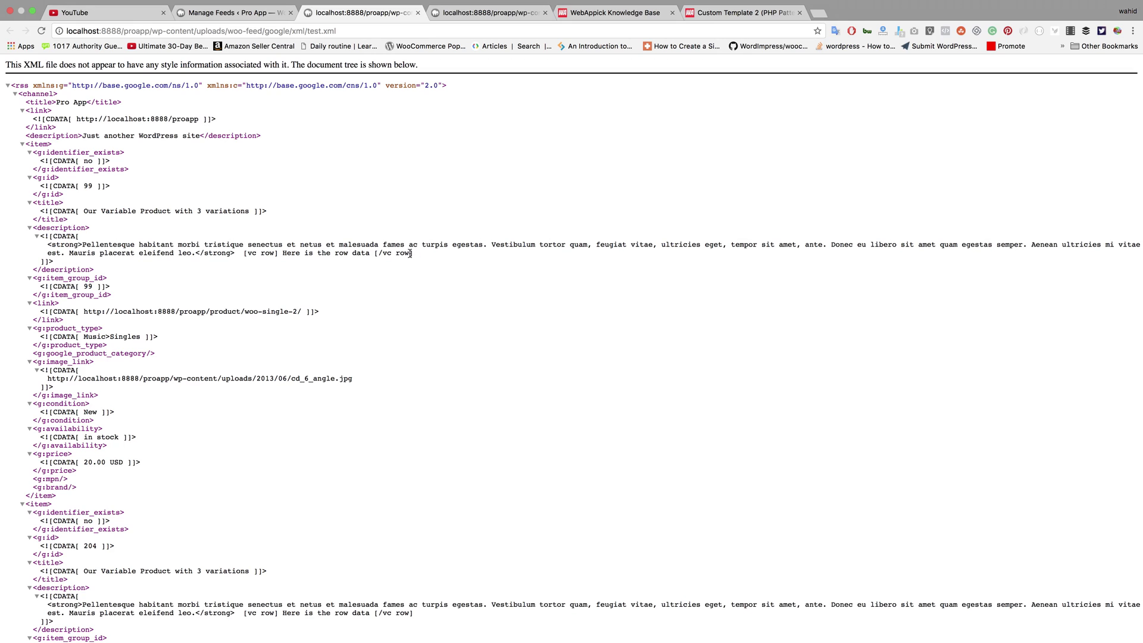
{"action": "left_click", "coordinate": [254, 20]}
Step: Edit the test feed, set Product Description's Output Type to Strip Tags, and recheck the <strong> tag in test.xml
{"action": "left_click", "coordinate": [134, 286]}
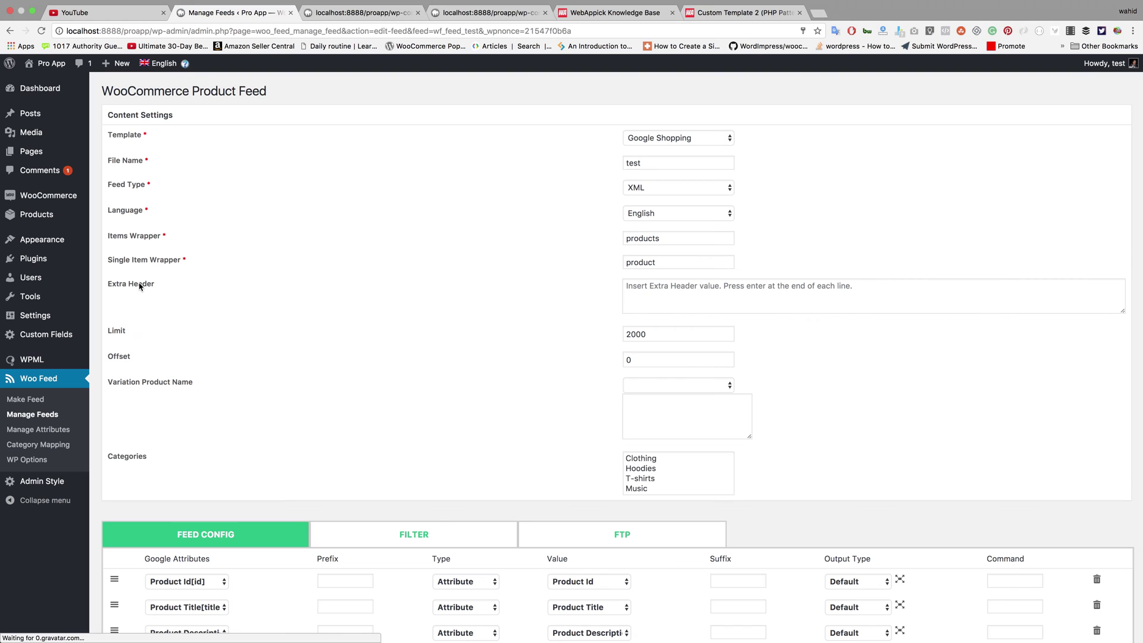
{"action": "scroll", "coordinate": [280, 295], "scroll_direction": "down", "scroll_amount": 5}
{"action": "scroll", "coordinate": [276, 298], "scroll_direction": "down", "scroll_amount": 1}
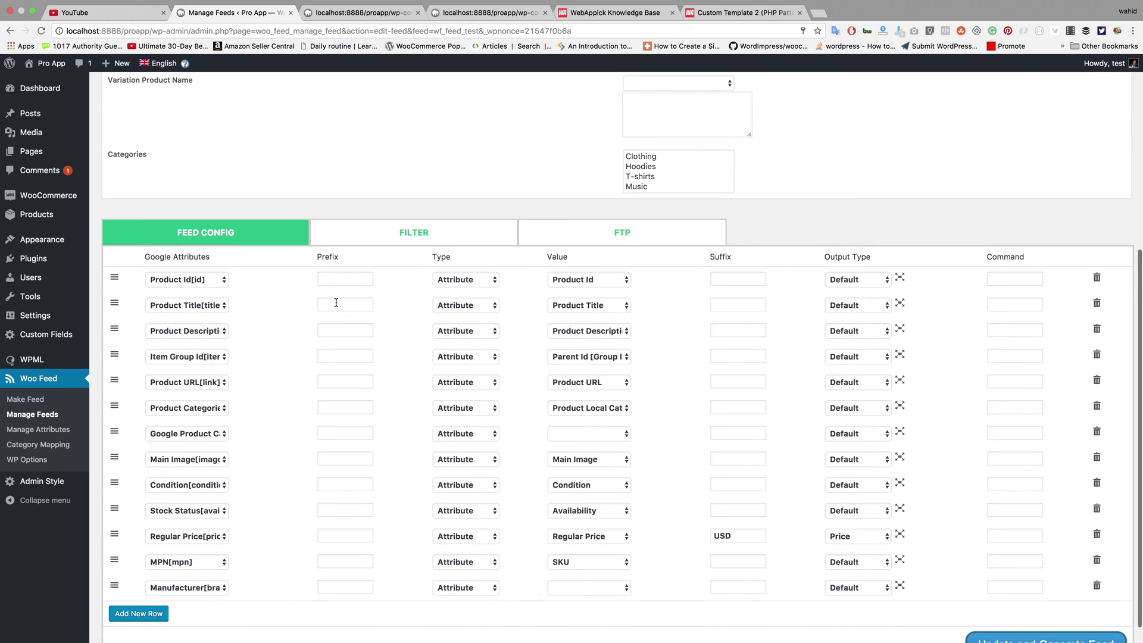
{"action": "left_click", "coordinate": [843, 334]}
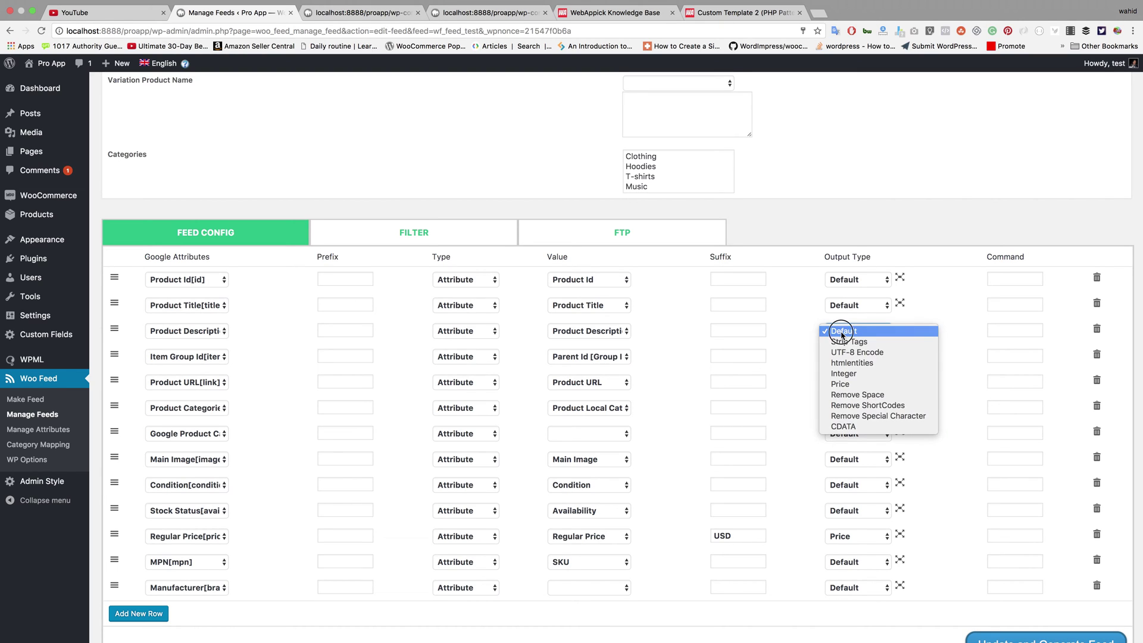
{"action": "left_click", "coordinate": [843, 335]}
{"action": "left_click", "coordinate": [1013, 329]}
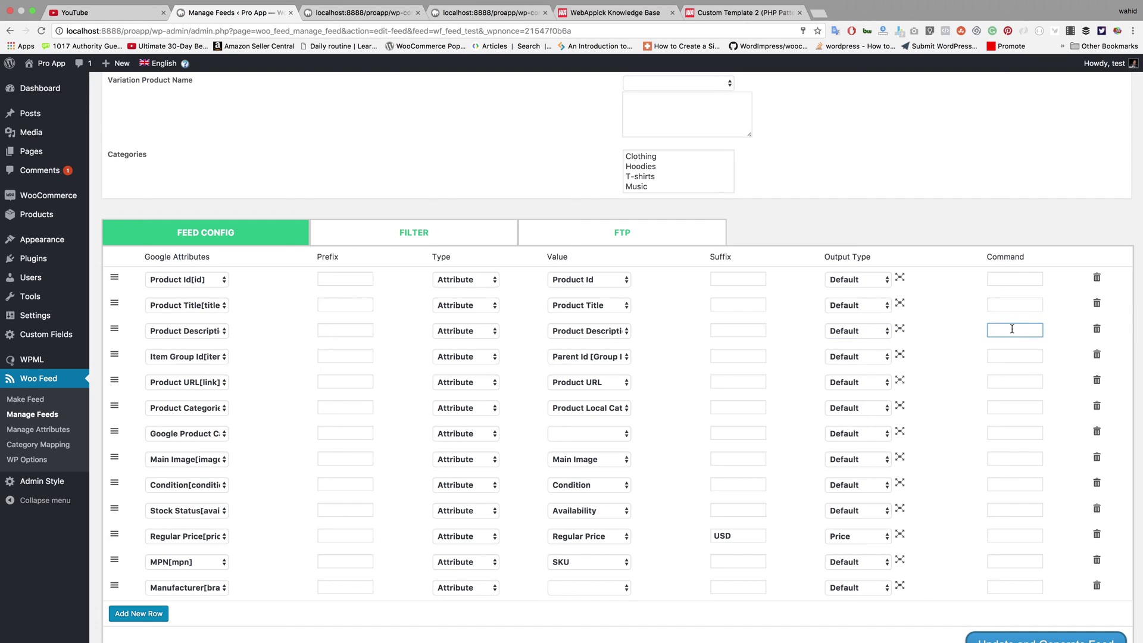
{"action": "left_click", "coordinate": [877, 337]}
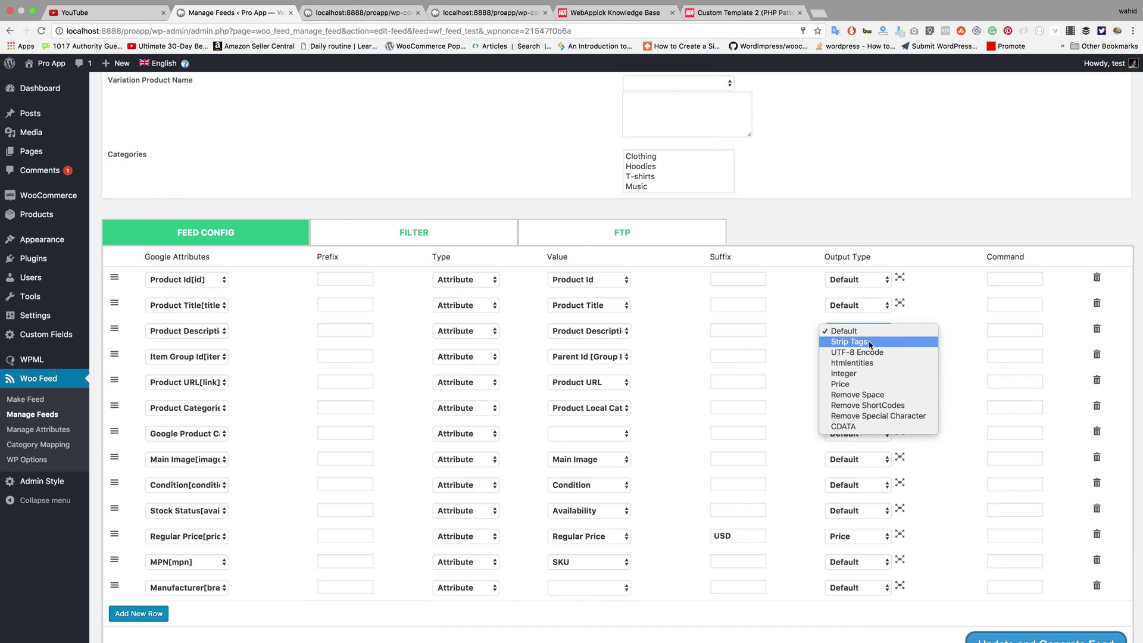
{"action": "left_click", "coordinate": [869, 344]}
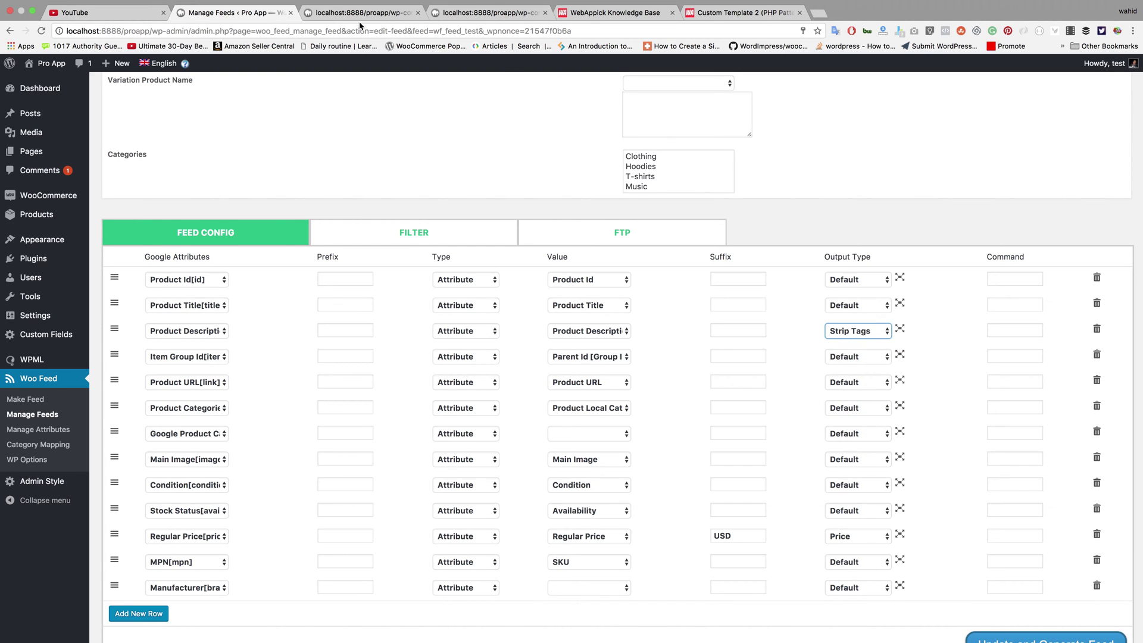
{"action": "left_click", "coordinate": [360, 18]}
{"action": "left_click_drag", "start_coordinate": [47, 244], "coordinate": [79, 245]}
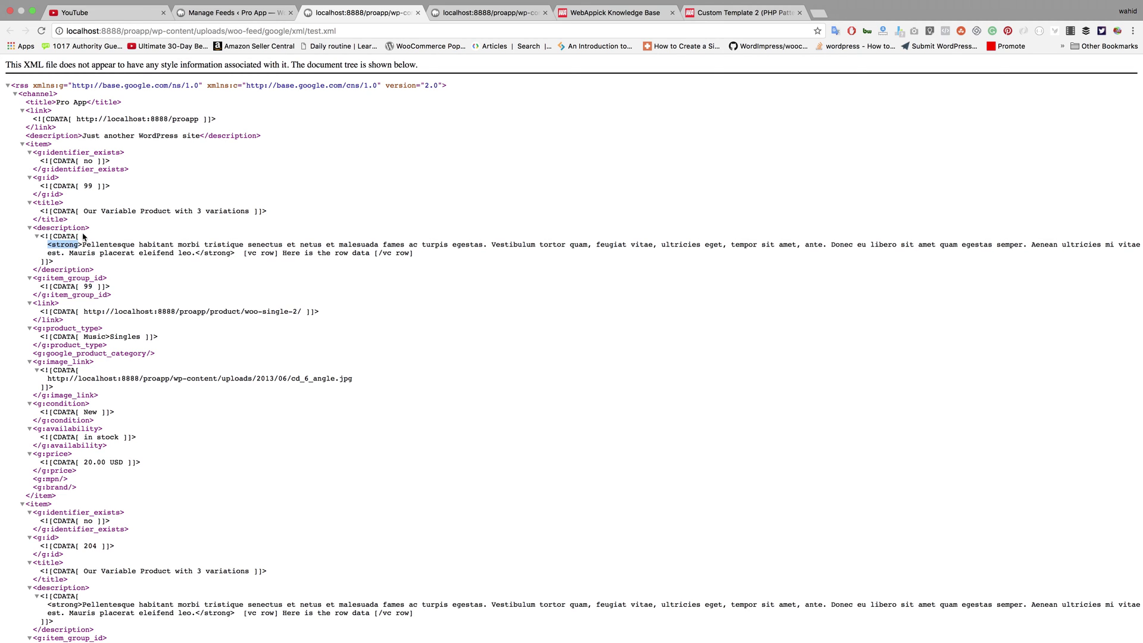
Step: Switch Product Description's Output Type to Remove ShortCodes and recheck the [vc row] text in test.xml
{"action": "left_click", "coordinate": [219, 13]}
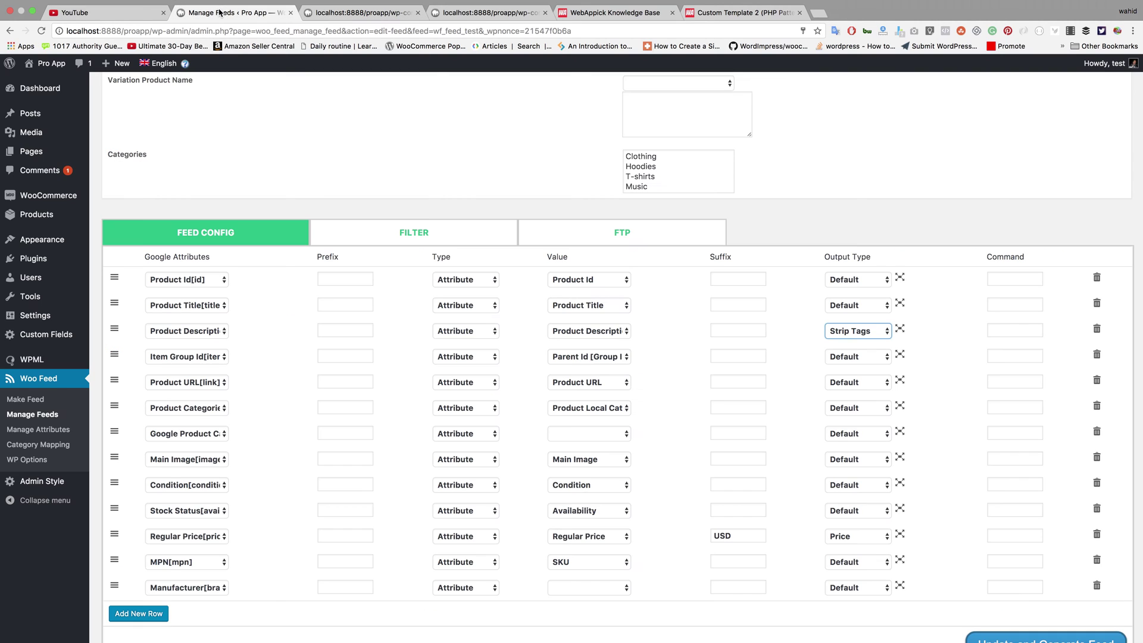
{"action": "left_click", "coordinate": [869, 332]}
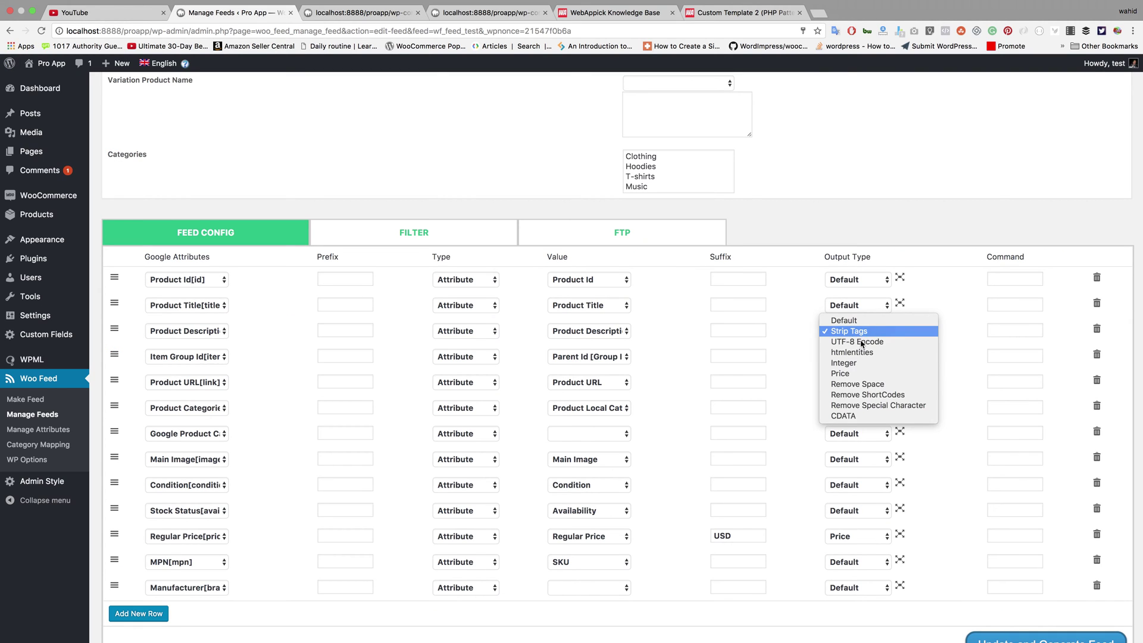
{"action": "left_click", "coordinate": [869, 396]}
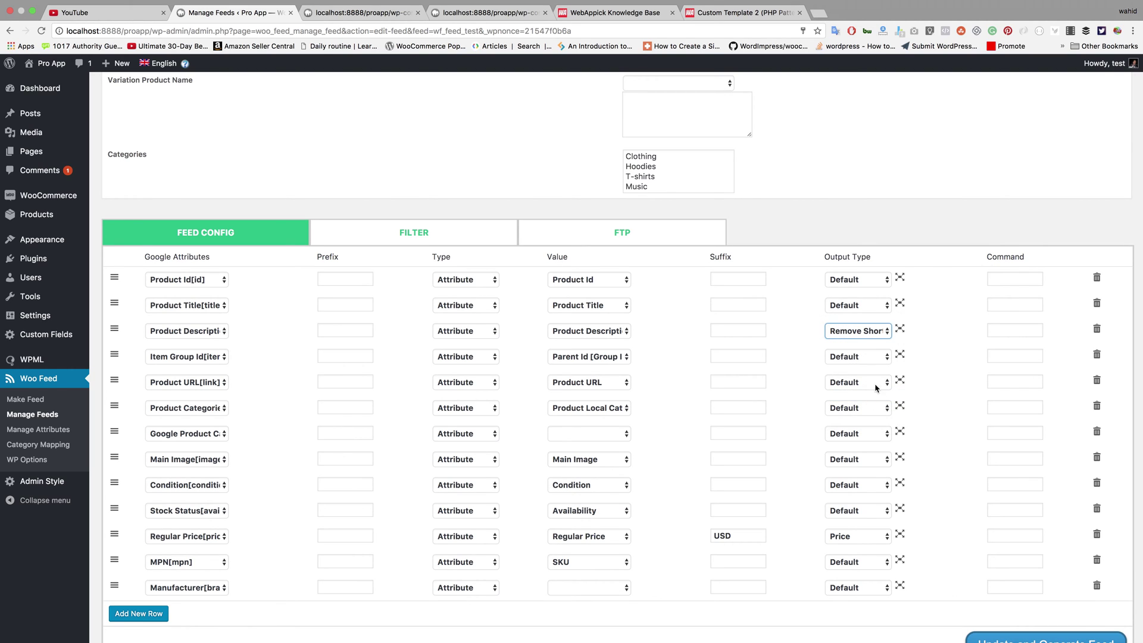
{"action": "left_click", "coordinate": [346, 13]}
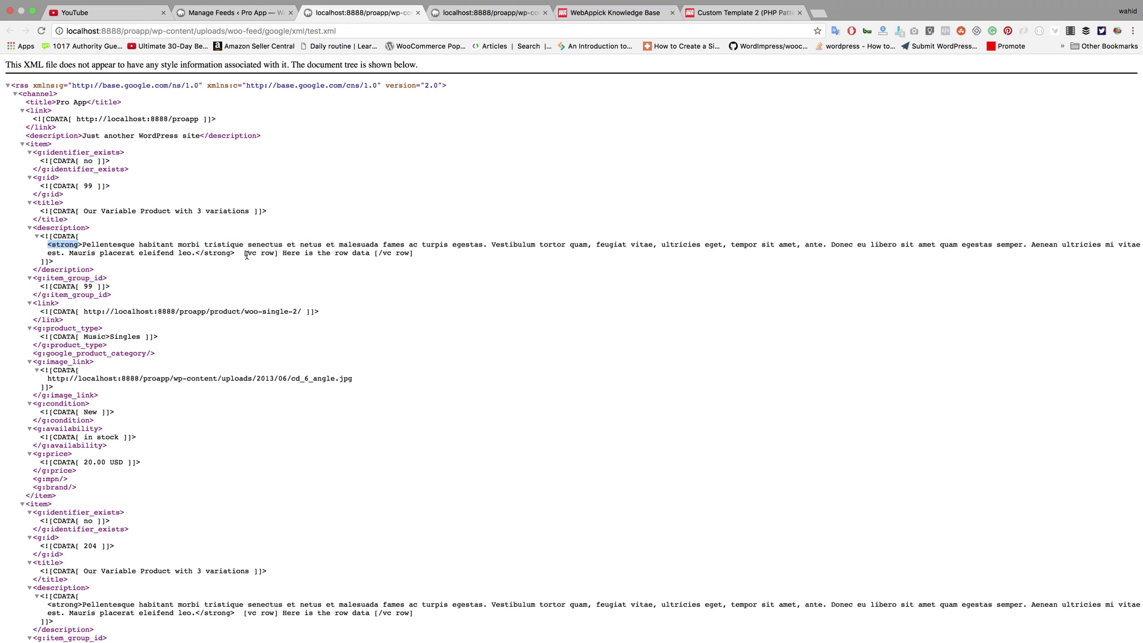
{"action": "left_click_drag", "start_coordinate": [245, 253], "coordinate": [375, 255]}
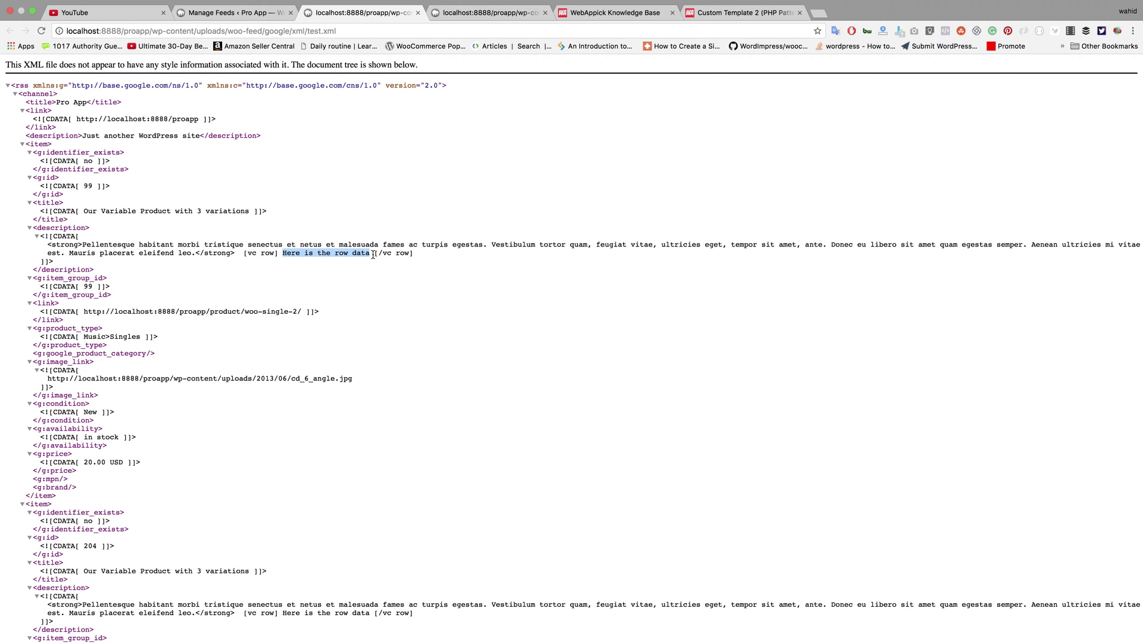
{"action": "left_click", "coordinate": [239, 16]}
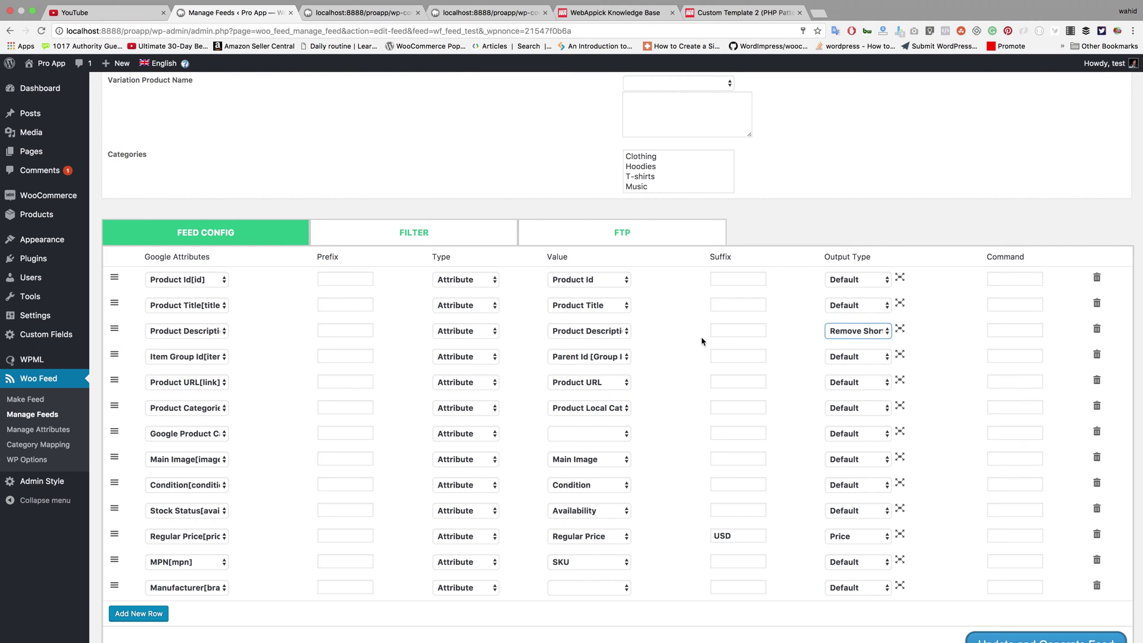
Step: Allow multiple output types for Product Description and select Strip Tags
{"action": "left_click", "coordinate": [901, 330]}
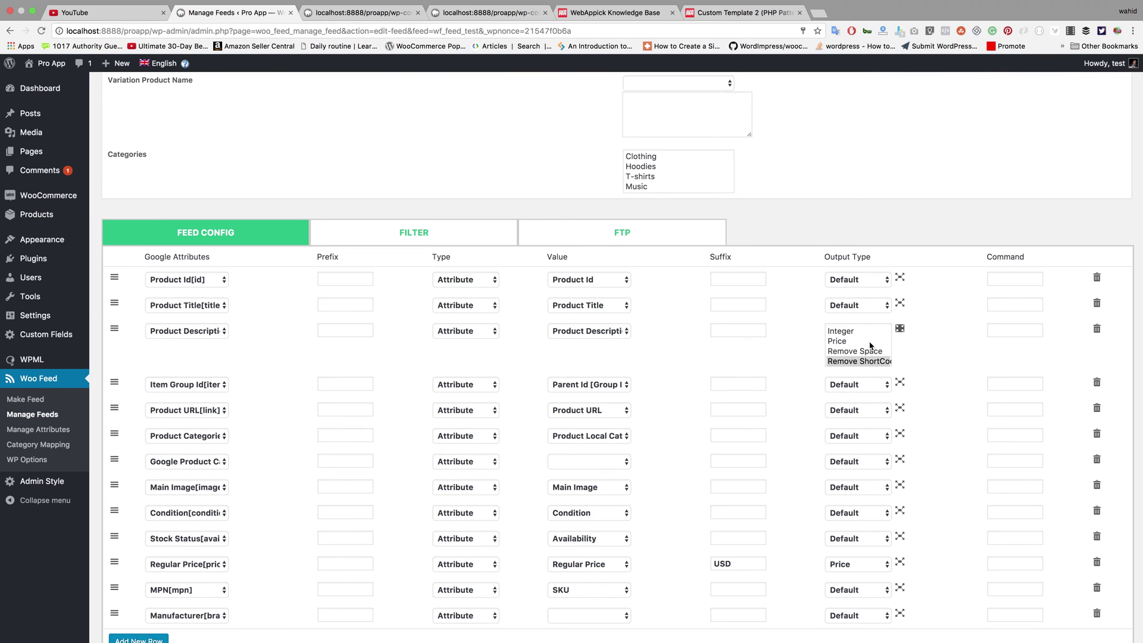
{"action": "scroll", "coordinate": [869, 346], "scroll_direction": "up", "scroll_amount": 5}
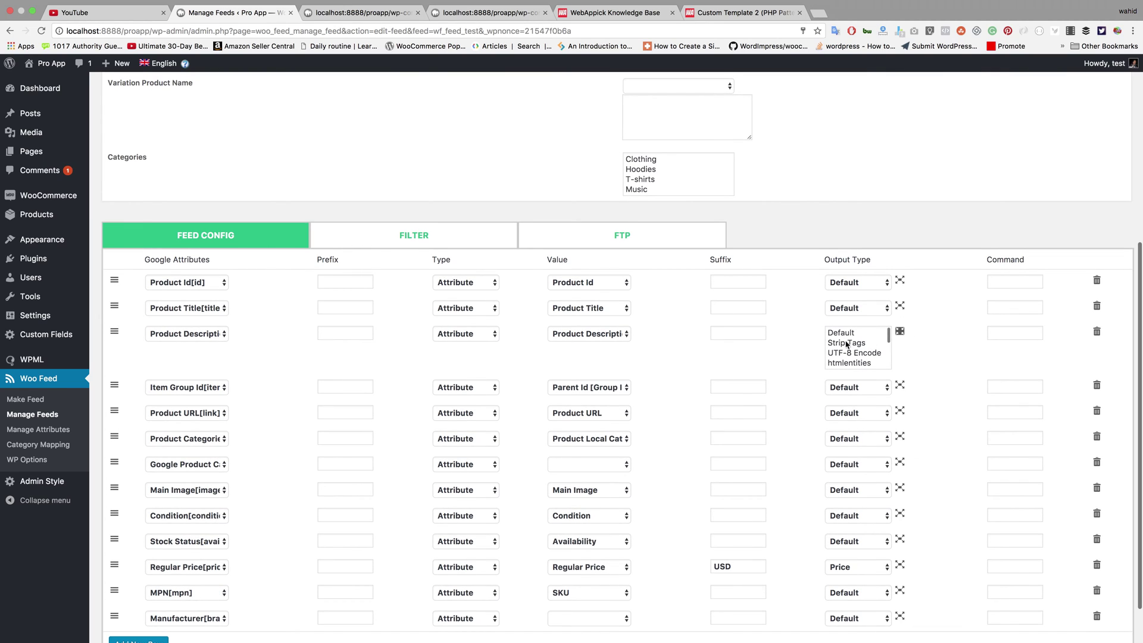
{"action": "left_click", "coordinate": [848, 343]}
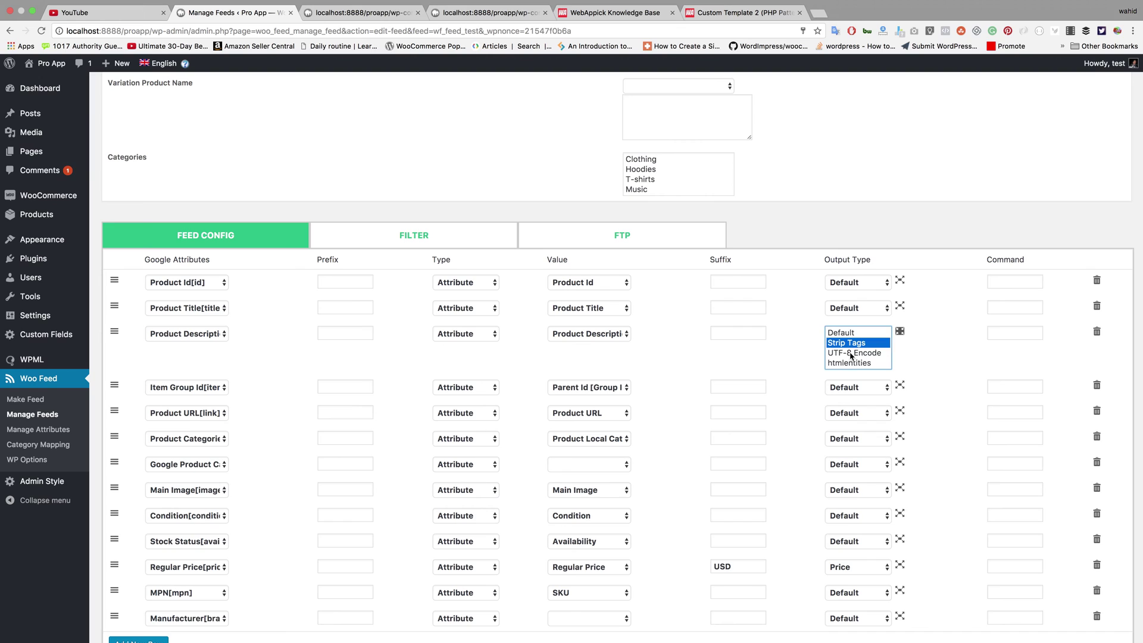
Step: Add Remove ShortCodes alongside Strip Tags, then Update and Generate the test feed
{"action": "scroll", "coordinate": [851, 356], "scroll_direction": "down", "scroll_amount": 3}
{"action": "scroll", "coordinate": [852, 355], "scroll_direction": "up", "scroll_amount": 2}
{"action": "scroll", "coordinate": [851, 356], "scroll_direction": "down", "scroll_amount": 1}
{"action": "scroll", "coordinate": [851, 356], "scroll_direction": "down", "scroll_amount": 2}
{"action": "left_click", "coordinate": [861, 348]}
{"action": "scroll", "coordinate": [861, 350], "scroll_direction": "up", "scroll_amount": 1}
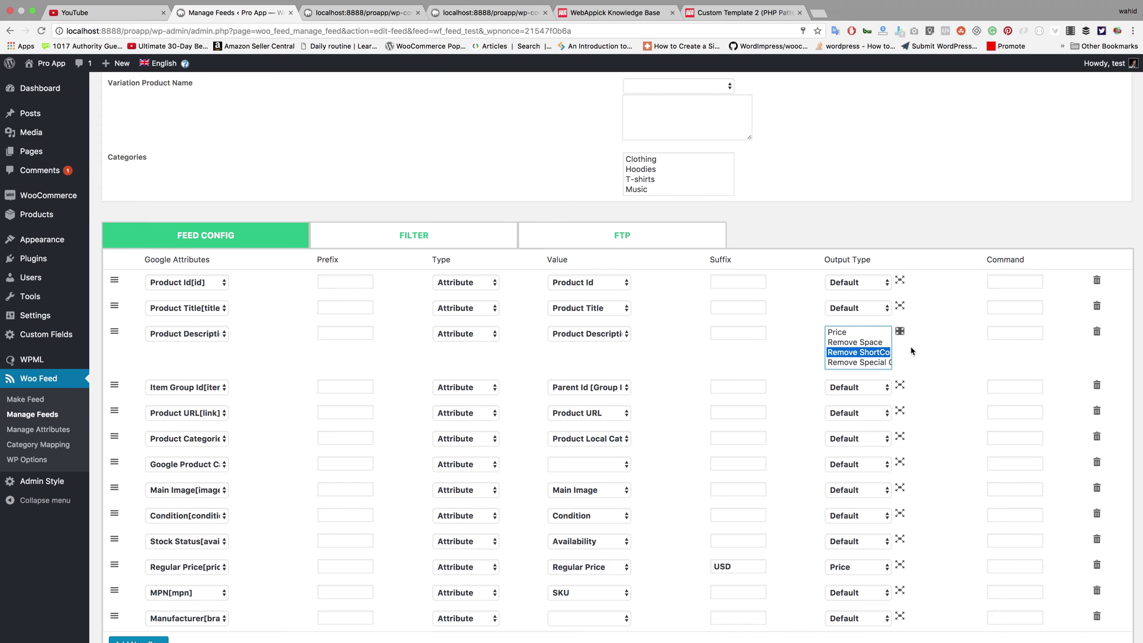
{"action": "scroll", "coordinate": [911, 357], "scroll_direction": "down", "scroll_amount": 2}
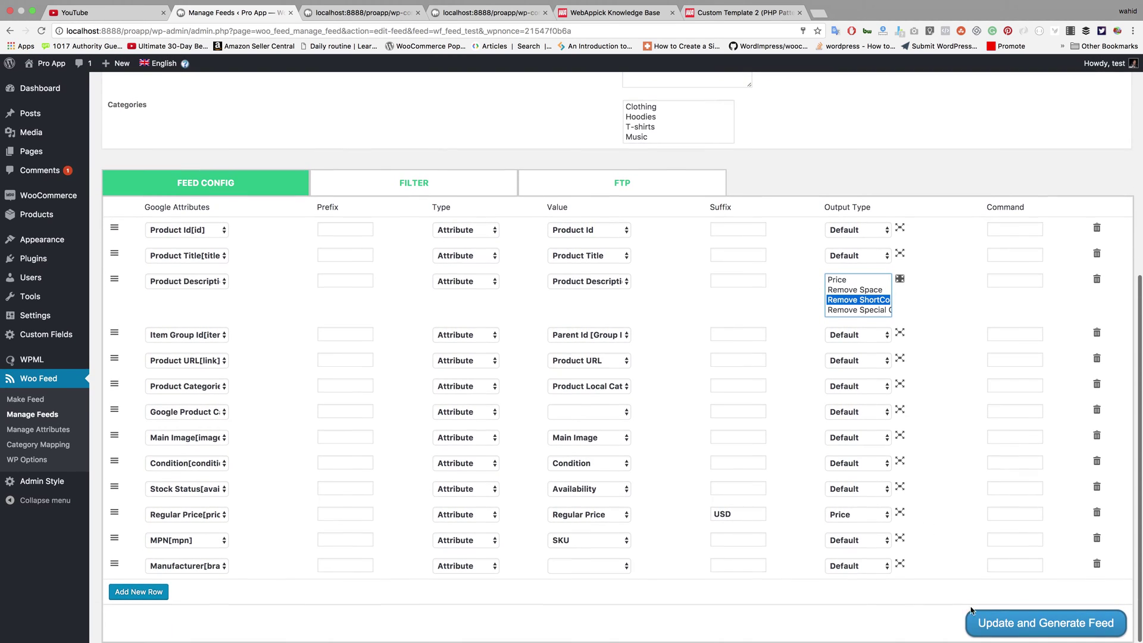
{"action": "left_click", "coordinate": [1036, 624]}
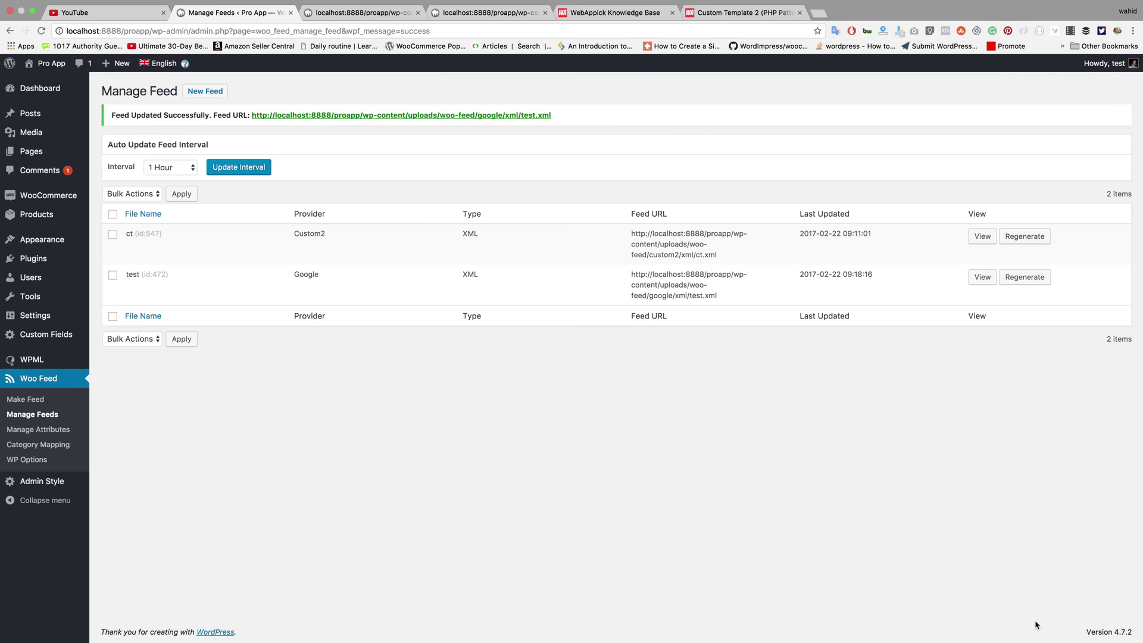
Step: Reload test.xml to see the plain-text descriptions, then reopen the test feed for editing
{"action": "left_click", "coordinate": [371, 15]}
{"action": "right_click", "coordinate": [394, 198]}
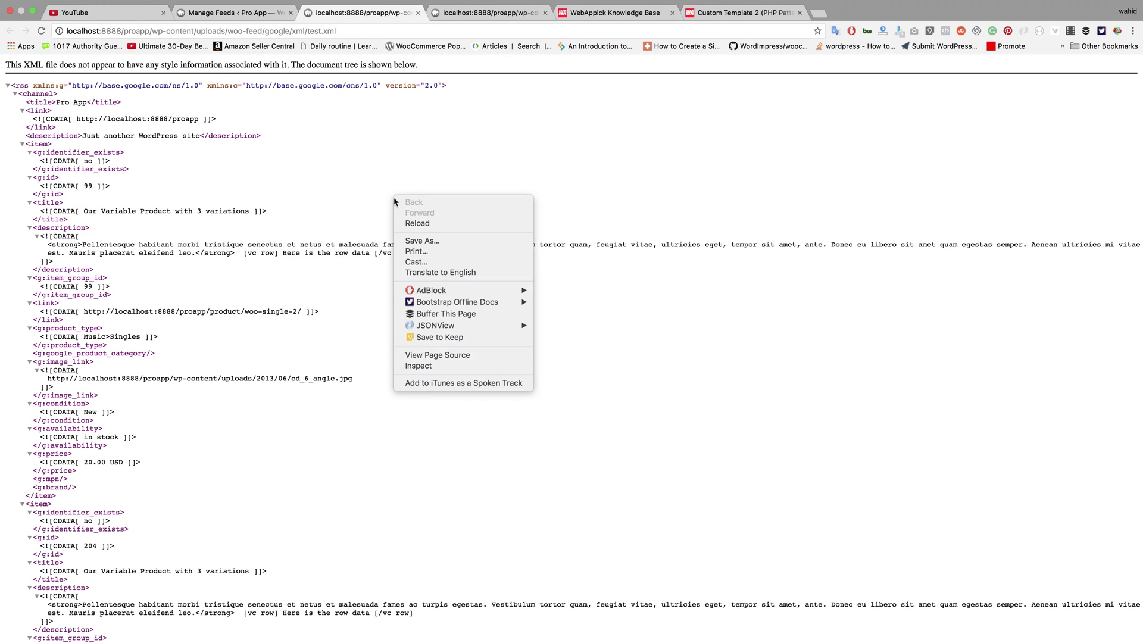
{"action": "left_click", "coordinate": [411, 224]}
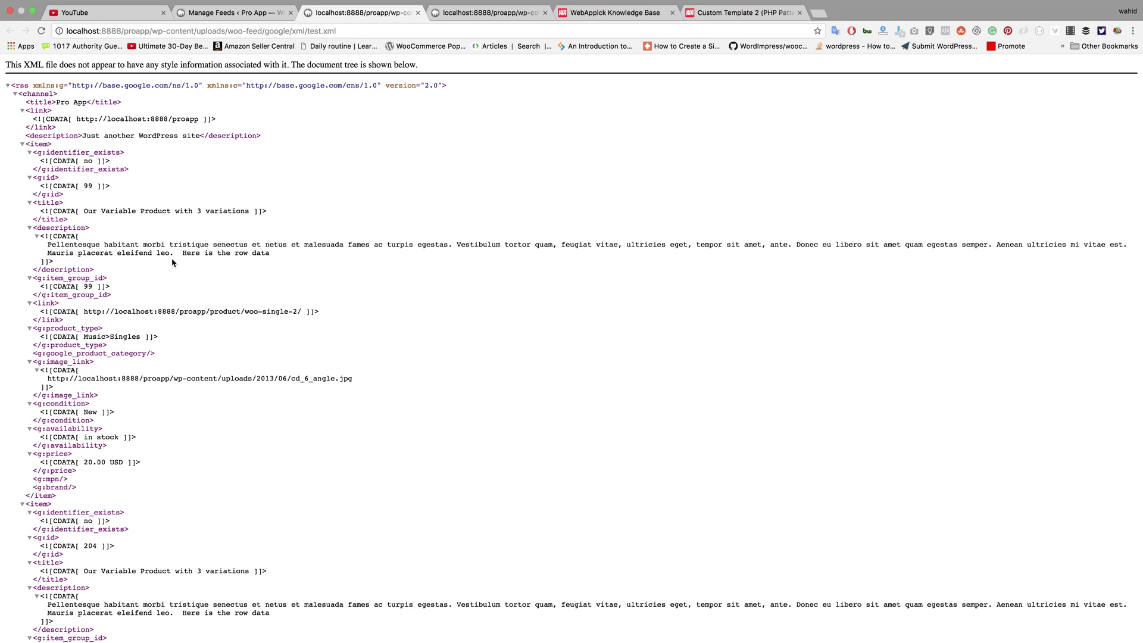
{"action": "left_click", "coordinate": [272, 253]}
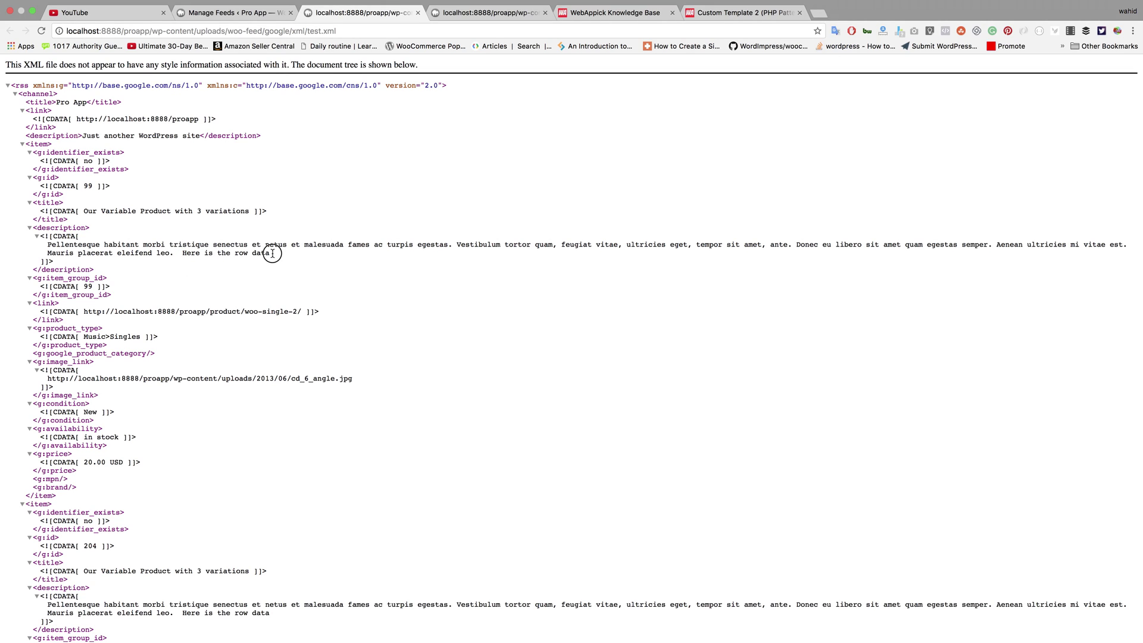
{"action": "left_click", "coordinate": [250, 18]}
{"action": "left_click", "coordinate": [133, 287]}
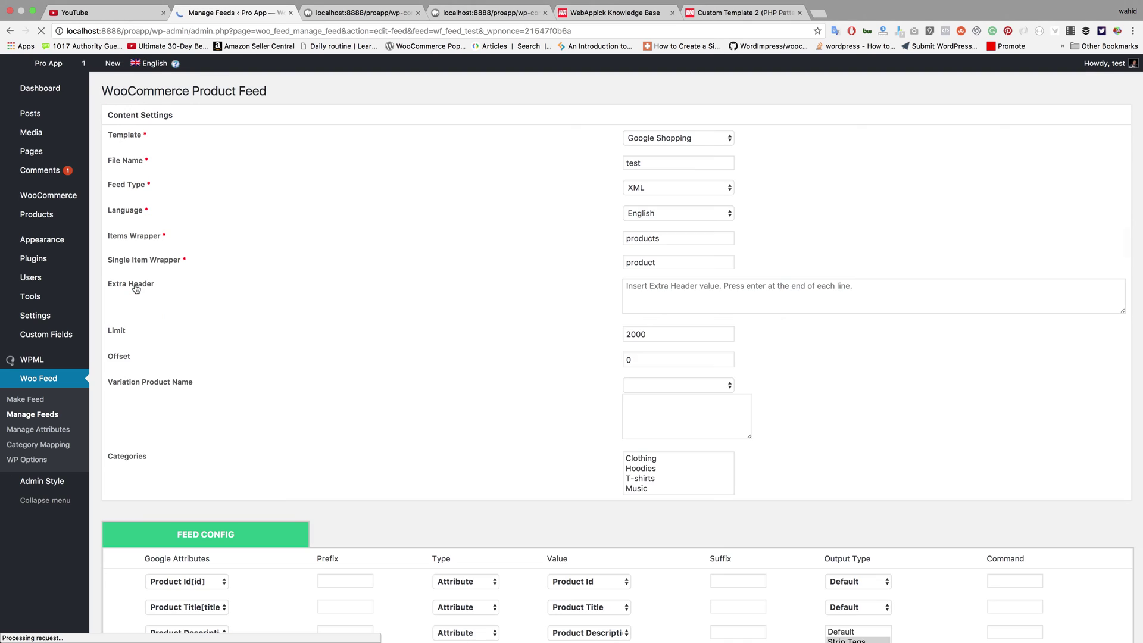
Step: Collapse the multi-select, choose Strip Tags as the Product Description output, and Update and Generate Feed
{"action": "scroll", "coordinate": [315, 306], "scroll_direction": "down", "scroll_amount": 5}
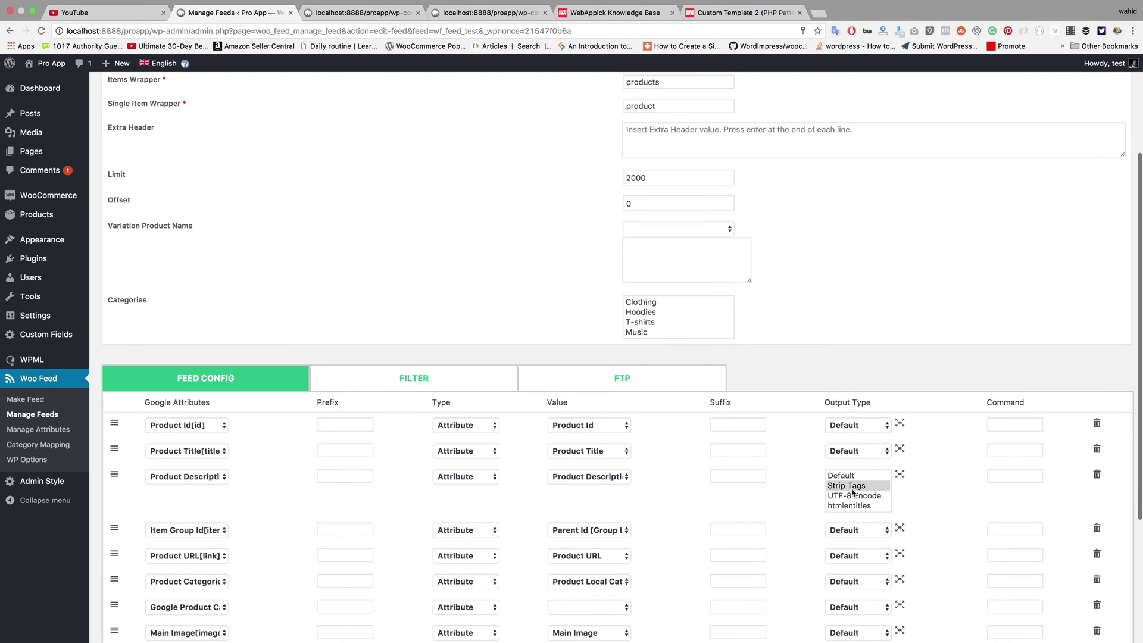
{"action": "scroll", "coordinate": [854, 492], "scroll_direction": "down", "scroll_amount": 1}
{"action": "scroll", "coordinate": [853, 492], "scroll_direction": "up", "scroll_amount": 2}
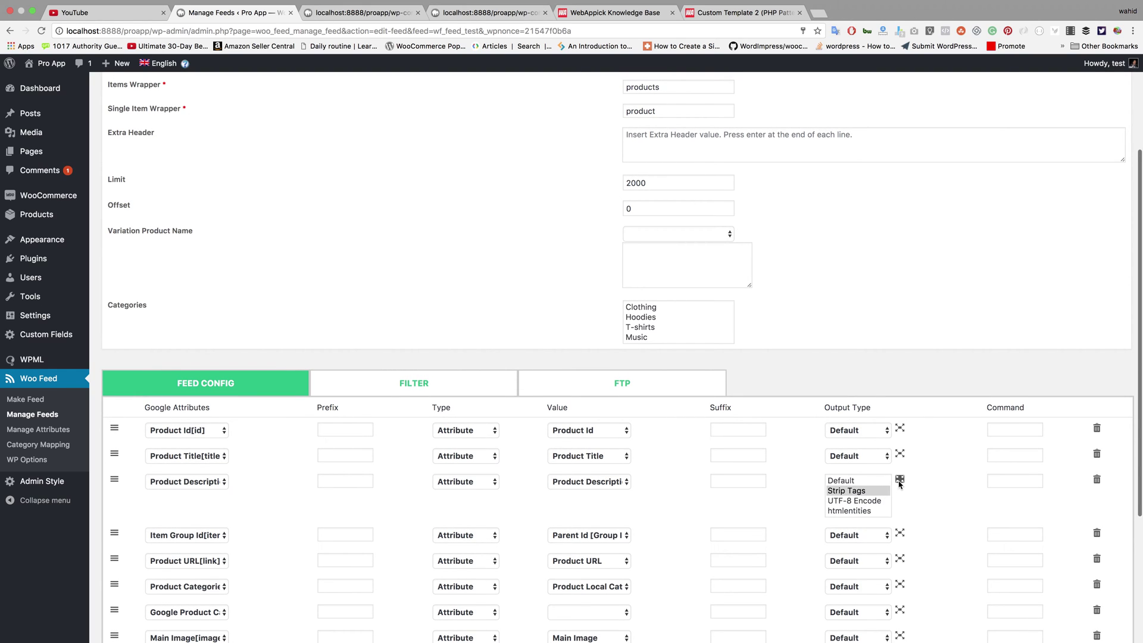
{"action": "left_click", "coordinate": [900, 481]}
{"action": "left_click", "coordinate": [874, 487]}
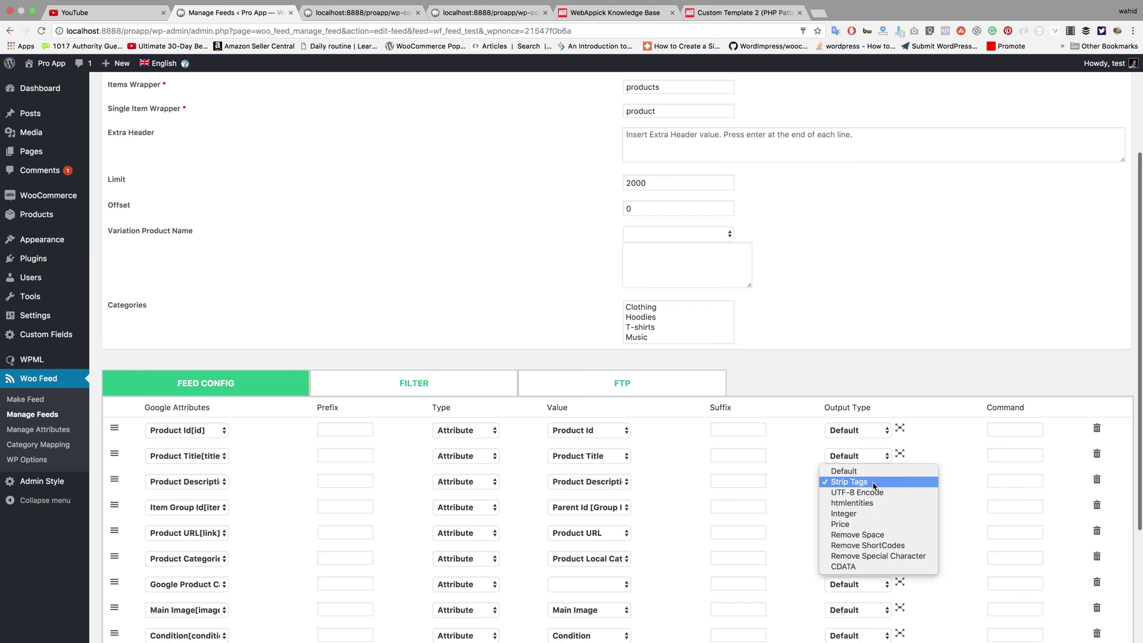
{"action": "left_click", "coordinate": [871, 483]}
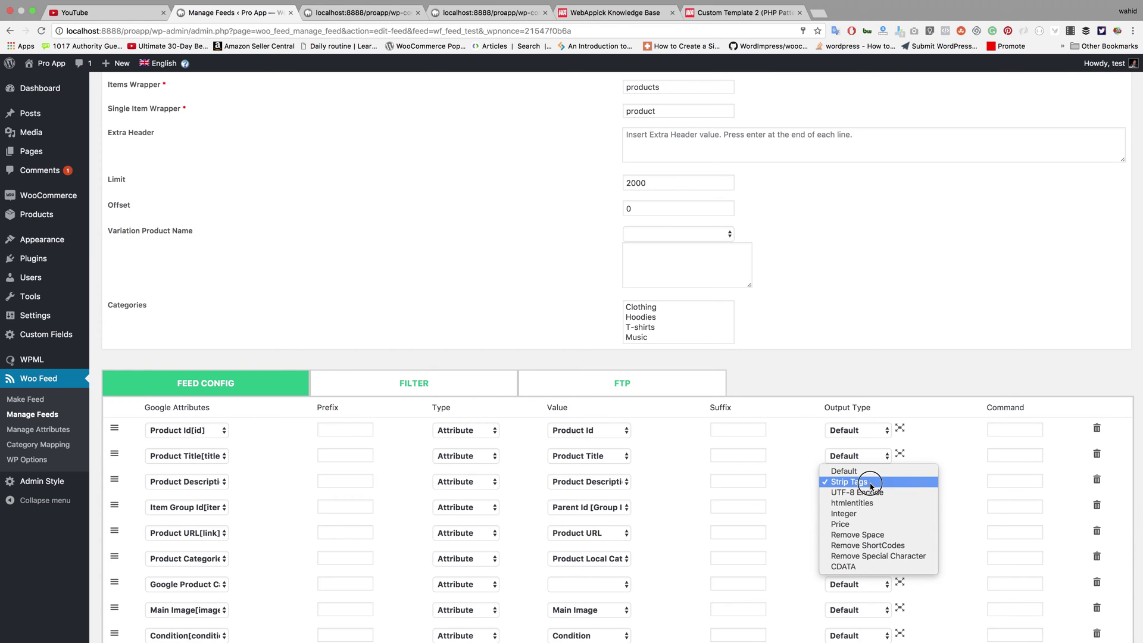
{"action": "left_click", "coordinate": [871, 484]}
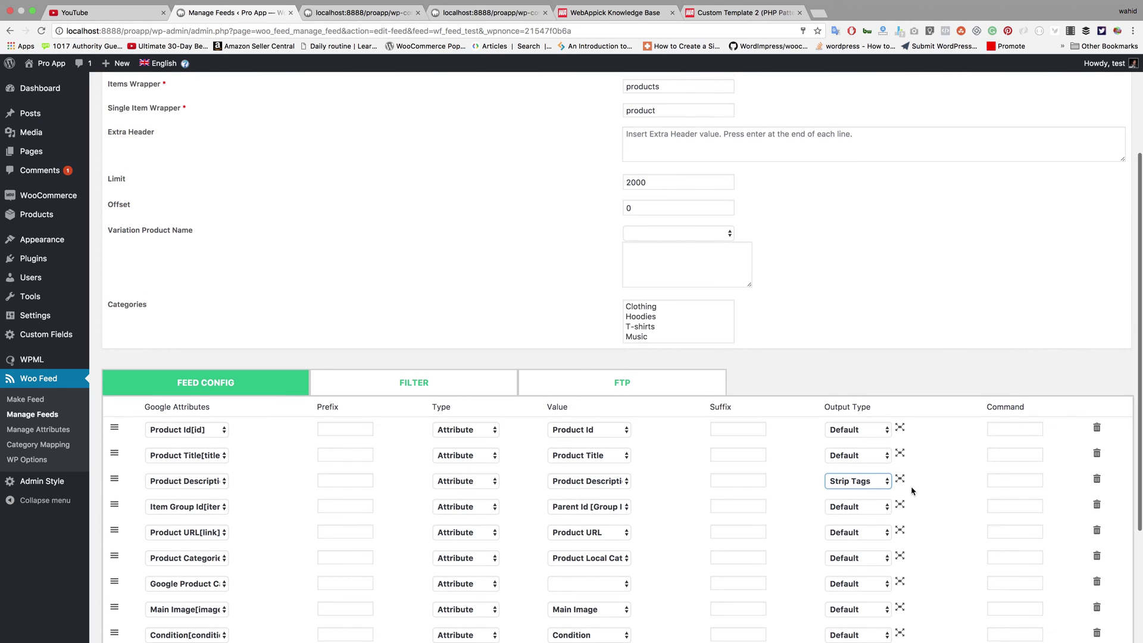
{"action": "scroll", "coordinate": [911, 492], "scroll_direction": "down", "scroll_amount": 5}
{"action": "left_click", "coordinate": [1042, 621]}
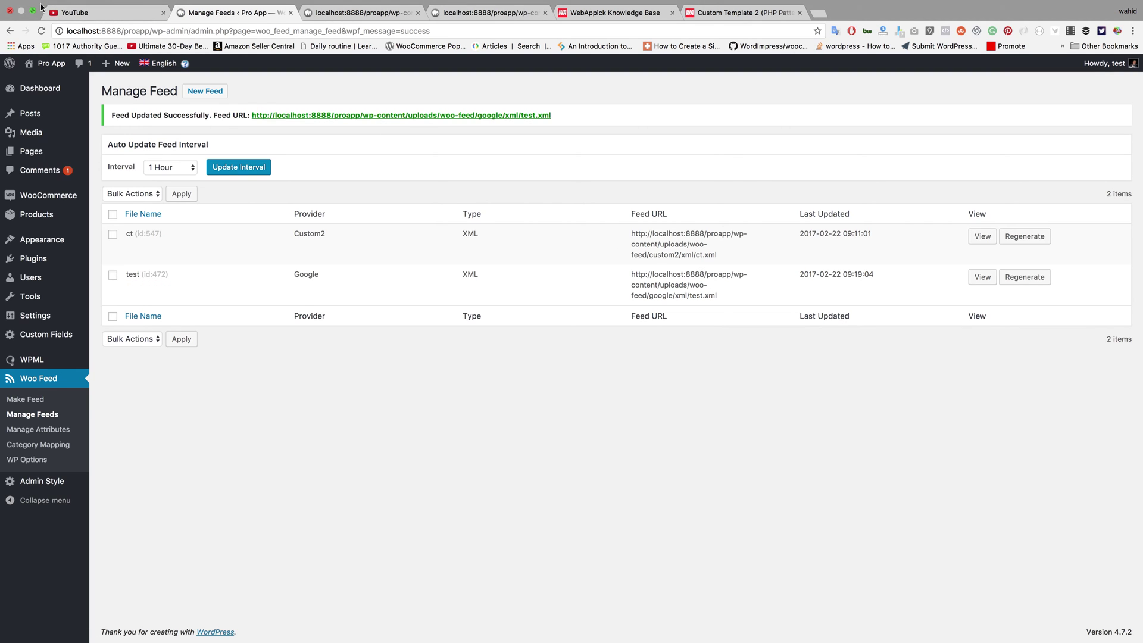
Step: Reload test.xml and highlight the leftover [vc row] shortcode in the description
{"action": "left_click", "coordinate": [337, 13]}
{"action": "right_click", "coordinate": [253, 225]}
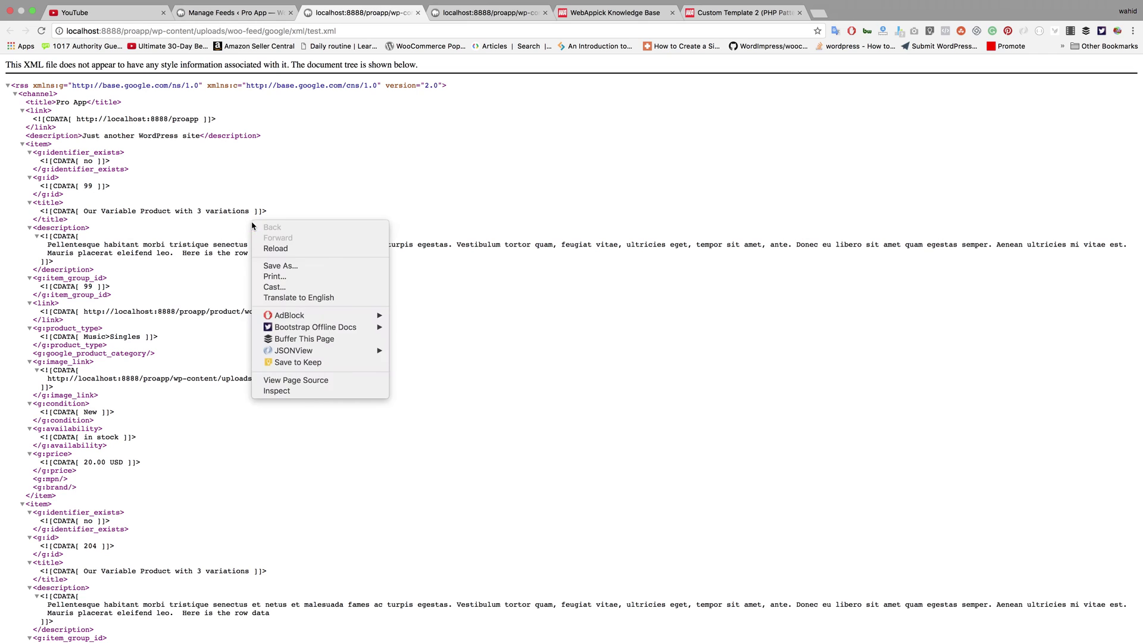
{"action": "left_click", "coordinate": [260, 249]}
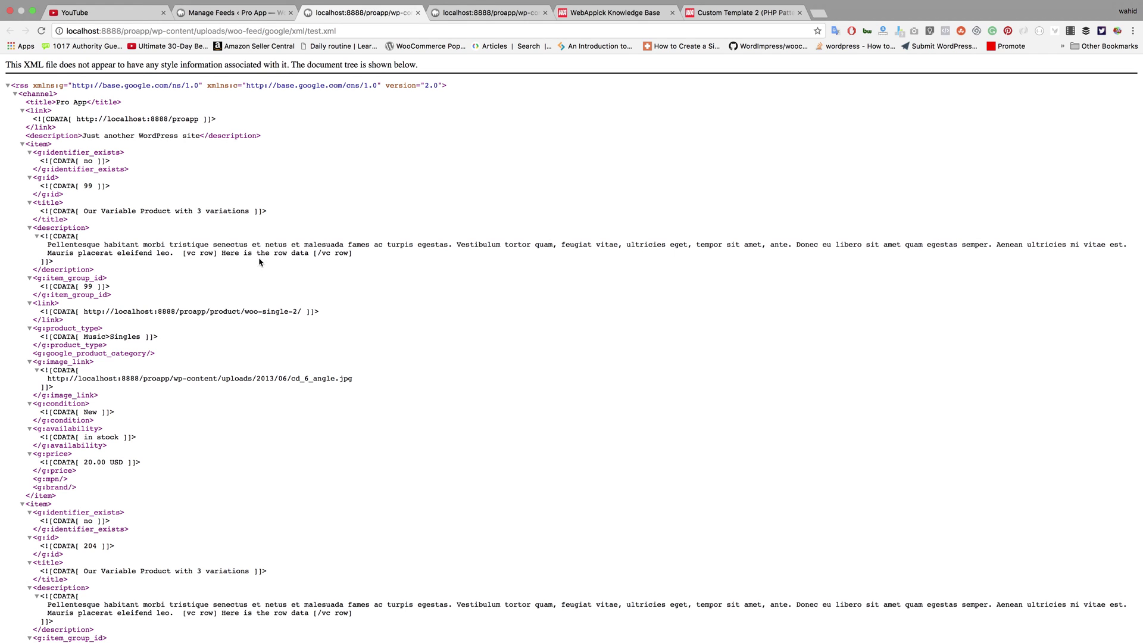
{"action": "left_click_drag", "start_coordinate": [183, 253], "coordinate": [217, 252]}
{"action": "left_click", "coordinate": [206, 254]}
Step: Re-examine the [vc row] text, then reopen the test feed's settings for editing
{"action": "left_click", "coordinate": [42, 248]}
{"action": "left_click_drag", "start_coordinate": [181, 255], "coordinate": [221, 255]}
{"action": "left_click", "coordinate": [217, 255]}
{"action": "left_click", "coordinate": [221, 13]}
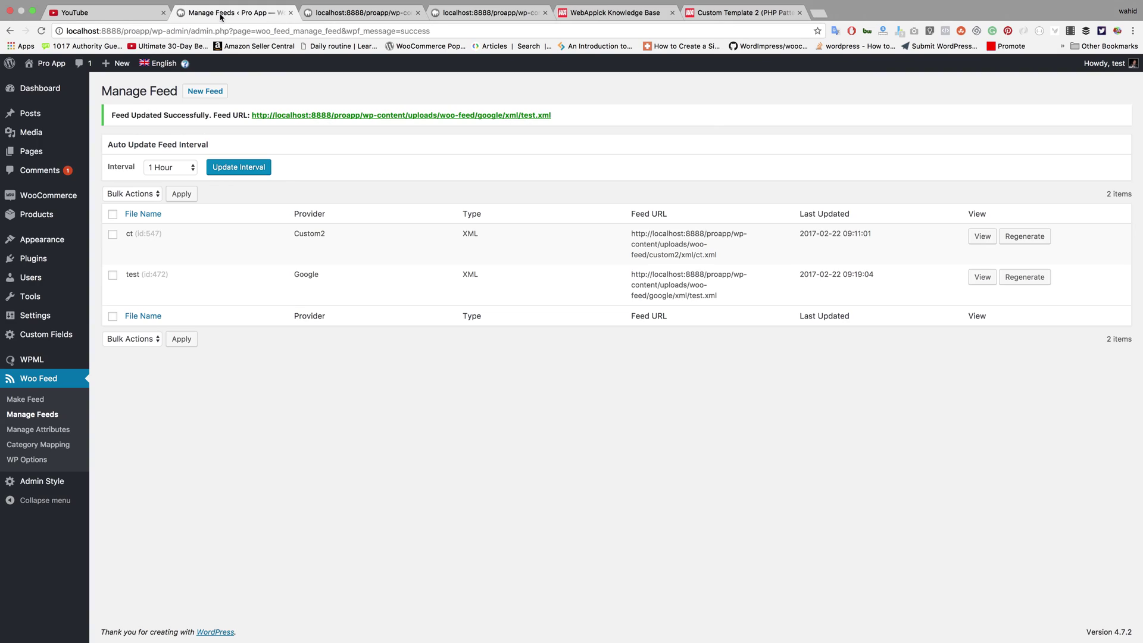
{"action": "left_click", "coordinate": [133, 287]}
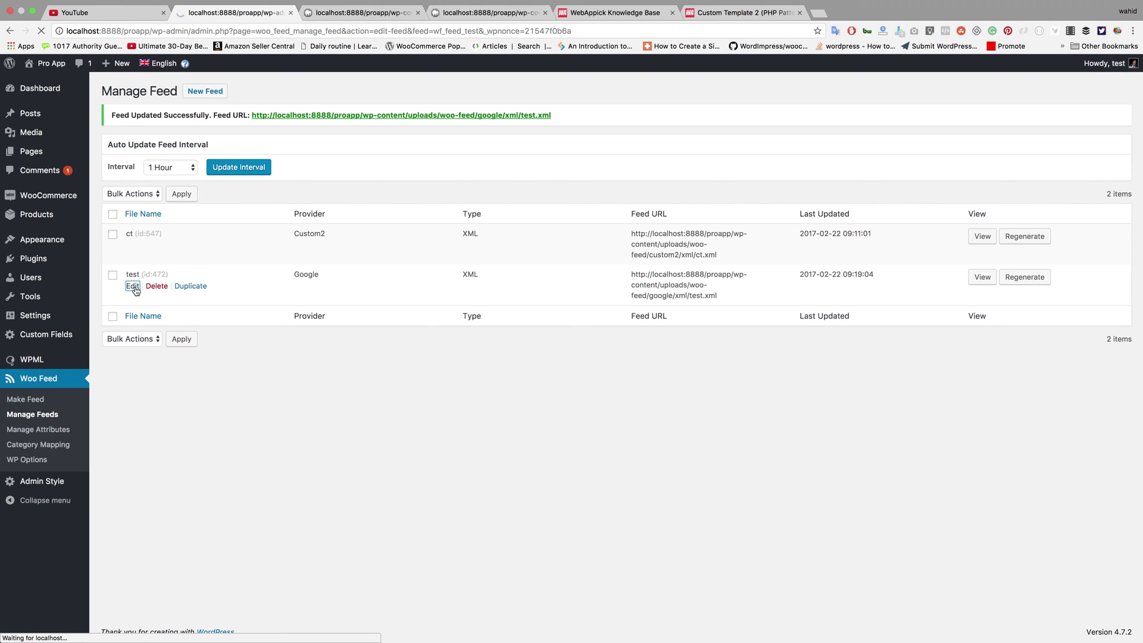
Step: Revert Product Description's Output Type to Default, focus its Command field, and switch to the Webappick knowledge base
{"action": "scroll", "coordinate": [946, 454], "scroll_direction": "down", "scroll_amount": 5}
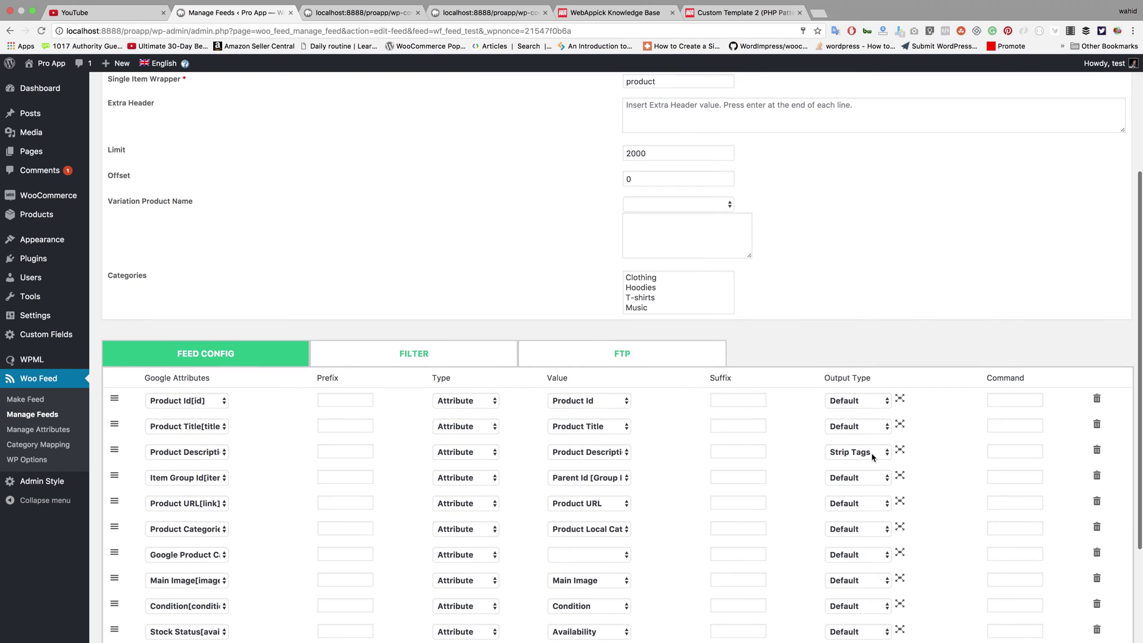
{"action": "left_click", "coordinate": [873, 455]}
{"action": "left_click", "coordinate": [868, 444]}
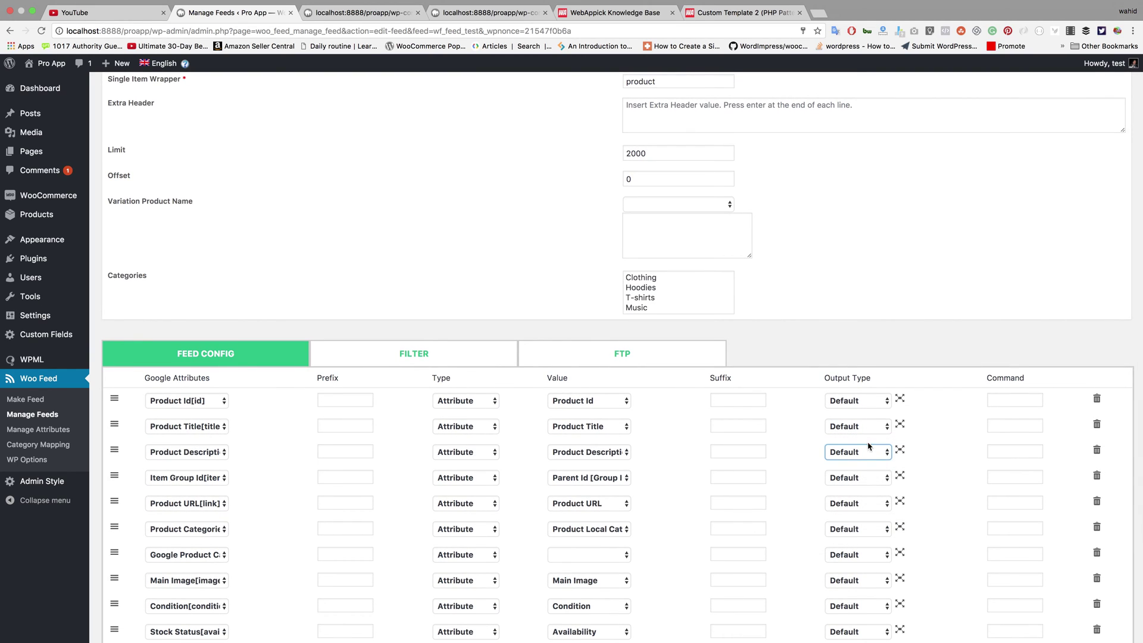
{"action": "left_click", "coordinate": [992, 453]}
{"action": "scroll", "coordinate": [1006, 453], "scroll_direction": "up", "scroll_amount": 1}
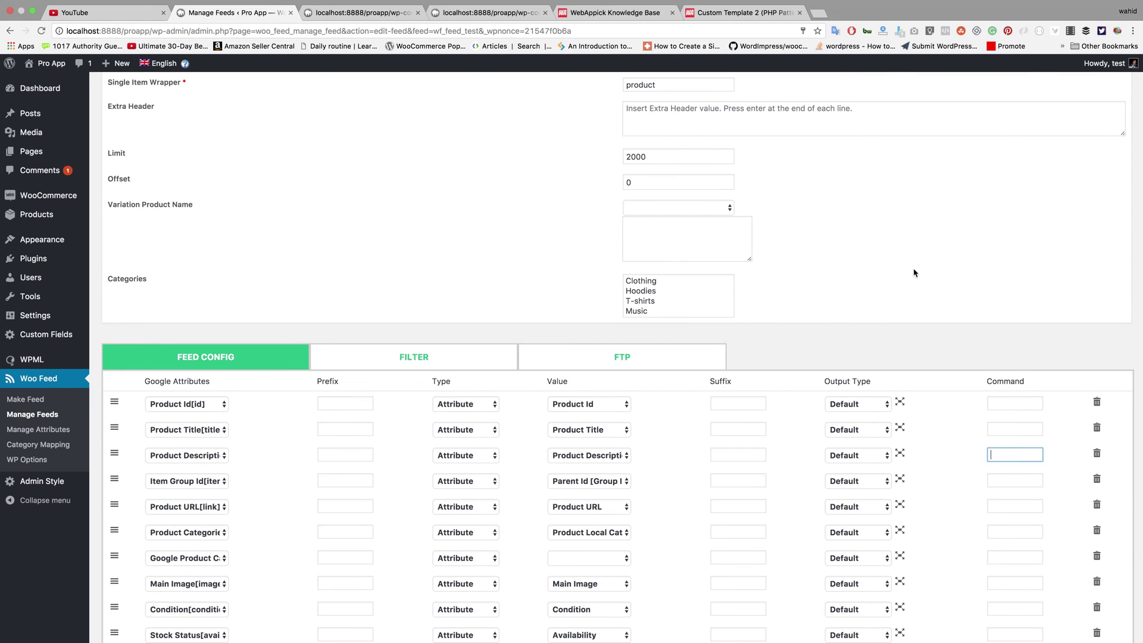
{"action": "left_click", "coordinate": [615, 16]}
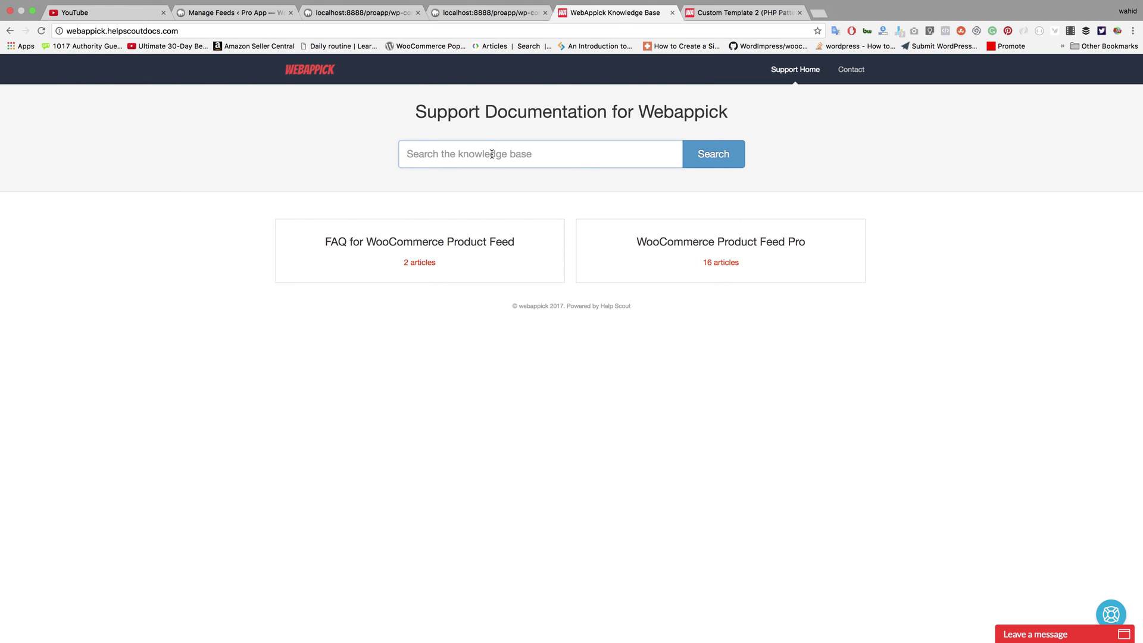
Step: Search the knowledge base, open 'How to use command to format attribute output', and copy [strip_tags]
{"action": "type", "text": "command"}
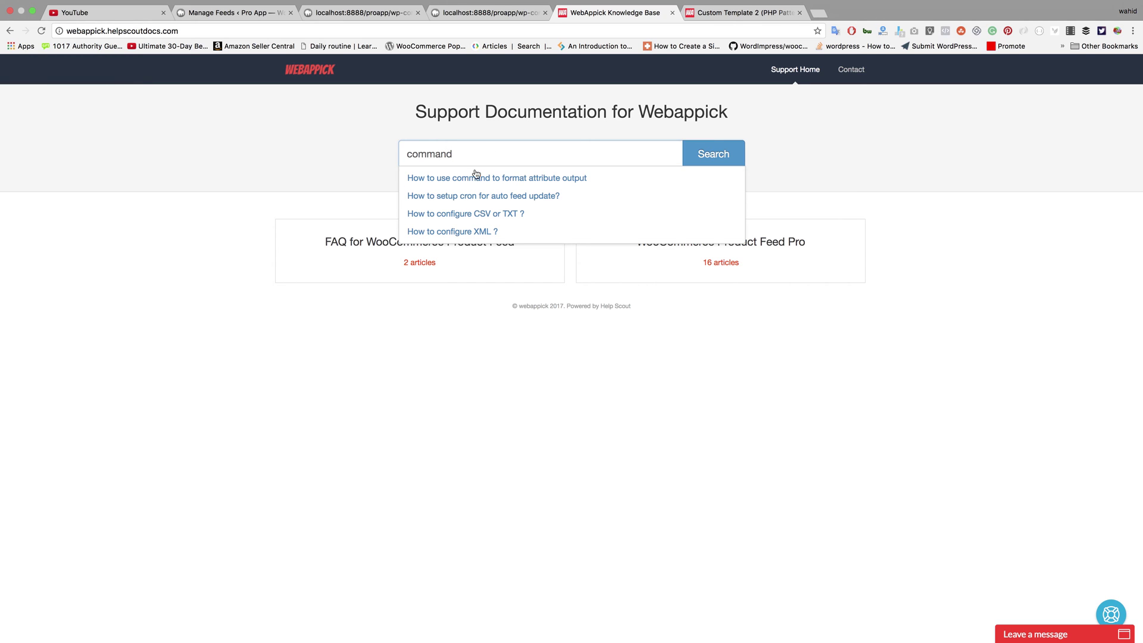
{"action": "left_click", "coordinate": [474, 180]}
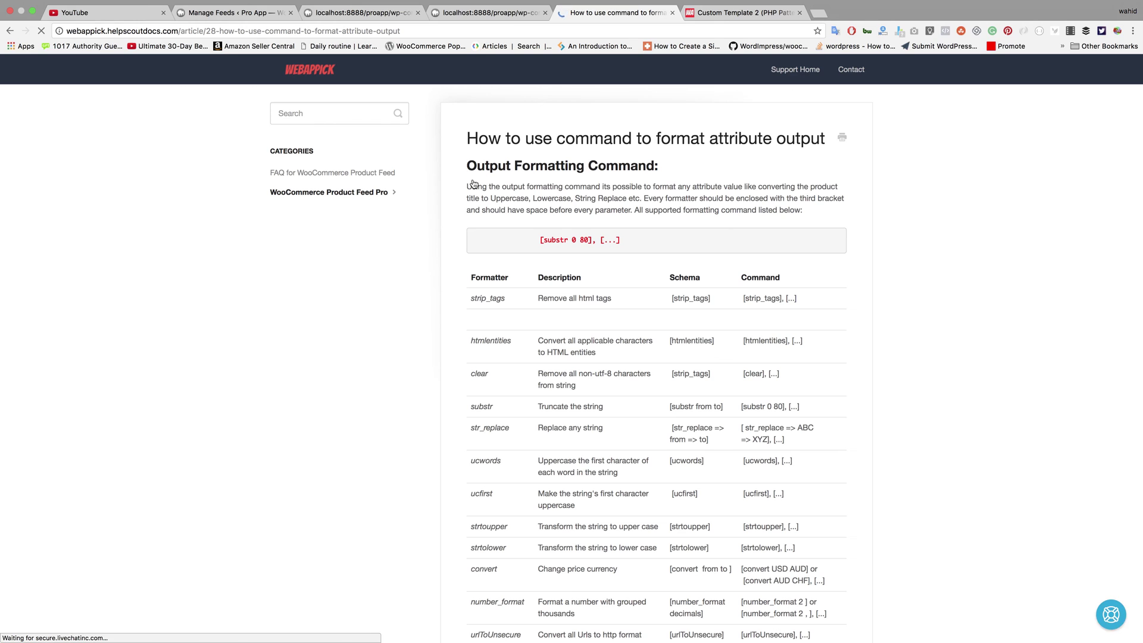
{"action": "scroll", "coordinate": [474, 184], "scroll_direction": "down", "scroll_amount": 1}
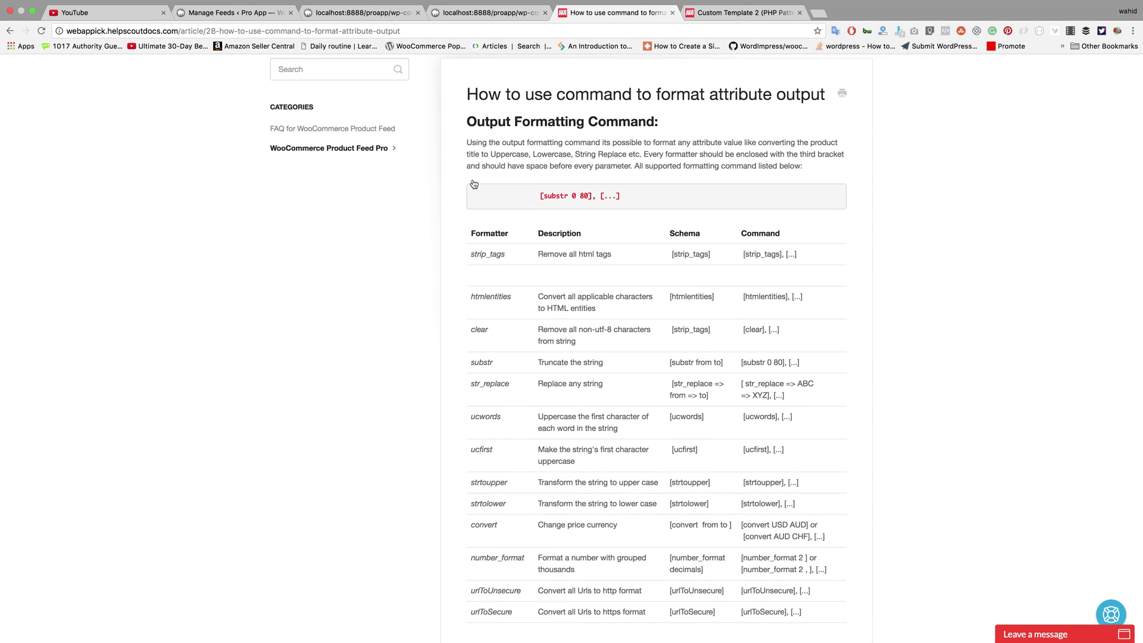
{"action": "scroll", "coordinate": [474, 184], "scroll_direction": "down", "scroll_amount": 1}
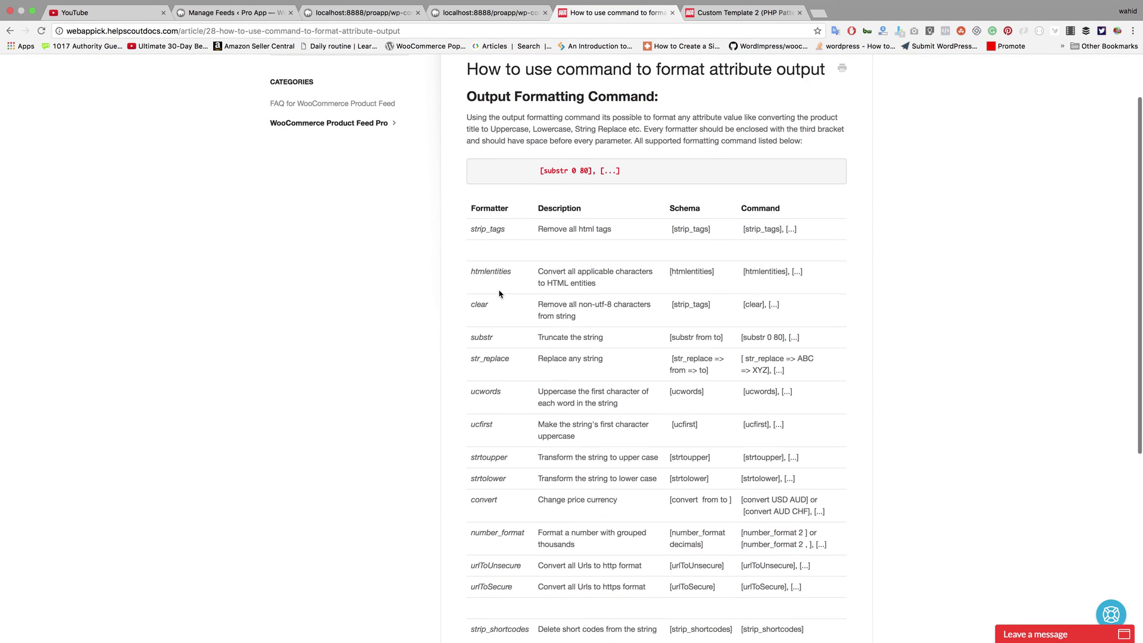
{"action": "scroll", "coordinate": [496, 322], "scroll_direction": "down", "scroll_amount": 3}
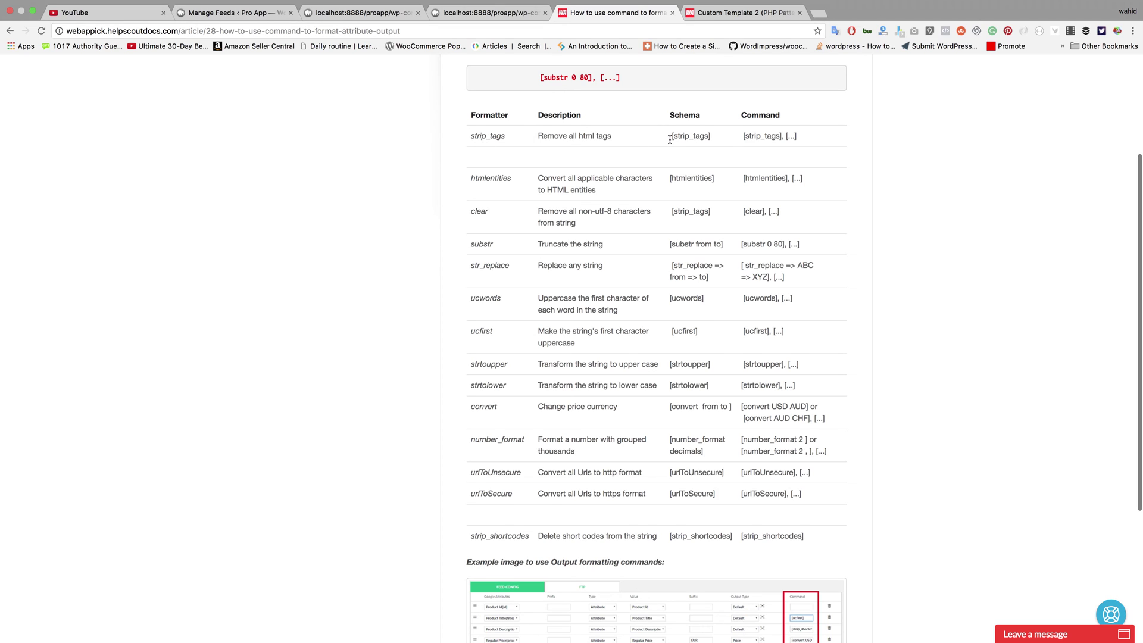
{"action": "left_click_drag", "start_coordinate": [671, 138], "coordinate": [714, 137]}
{"action": "key", "text": "super+c"}
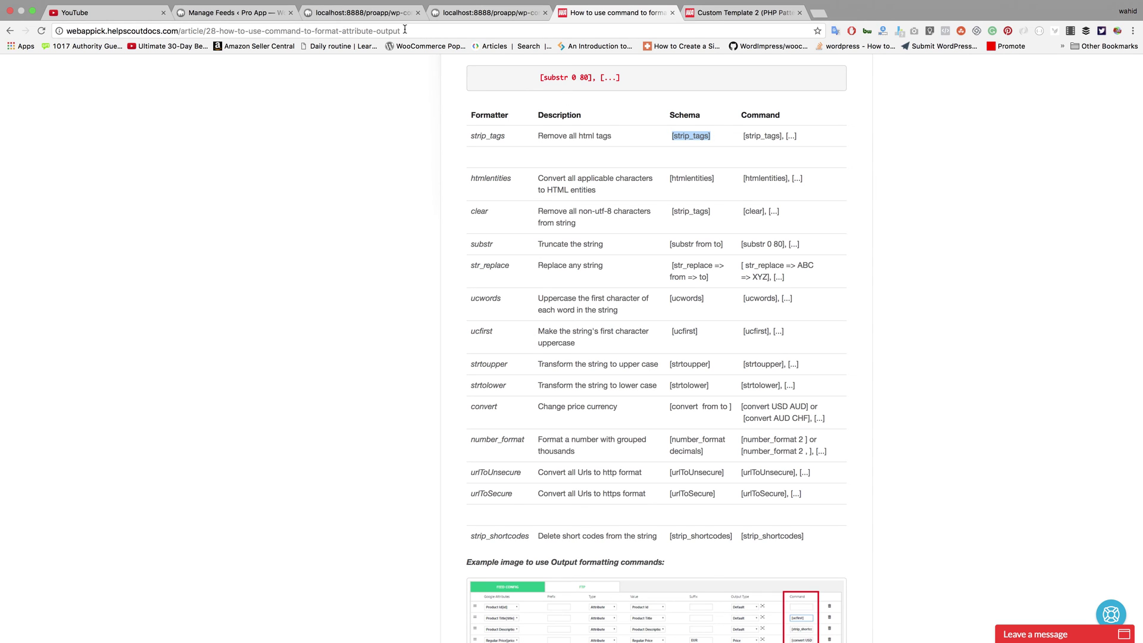
{"action": "left_click", "coordinate": [232, 13]}
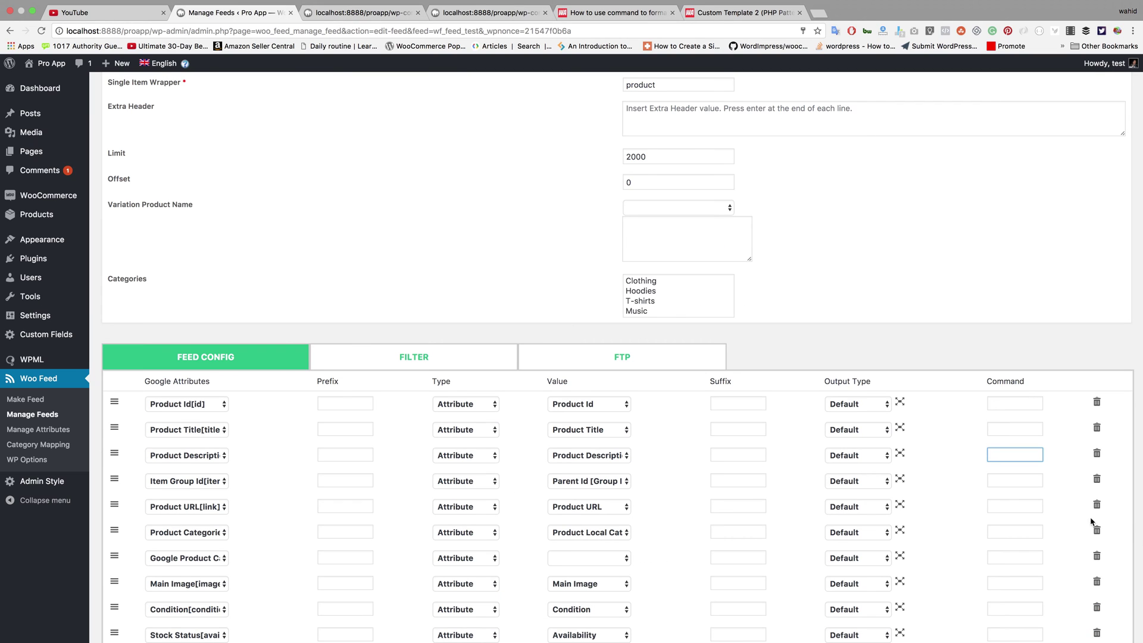
Step: Paste [strip_tags] into the Product Description Command field, then Update and Generate the feed
{"action": "key", "text": "super+v"}
{"action": "scroll", "coordinate": [938, 459], "scroll_direction": "down", "scroll_amount": 5}
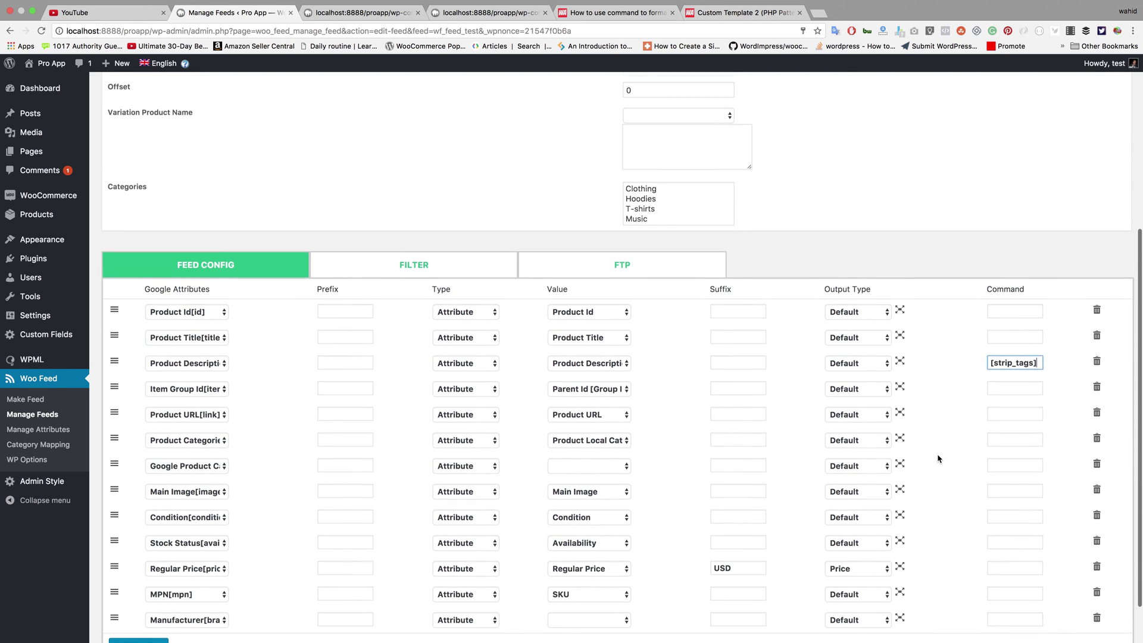
{"action": "left_click", "coordinate": [1055, 622]}
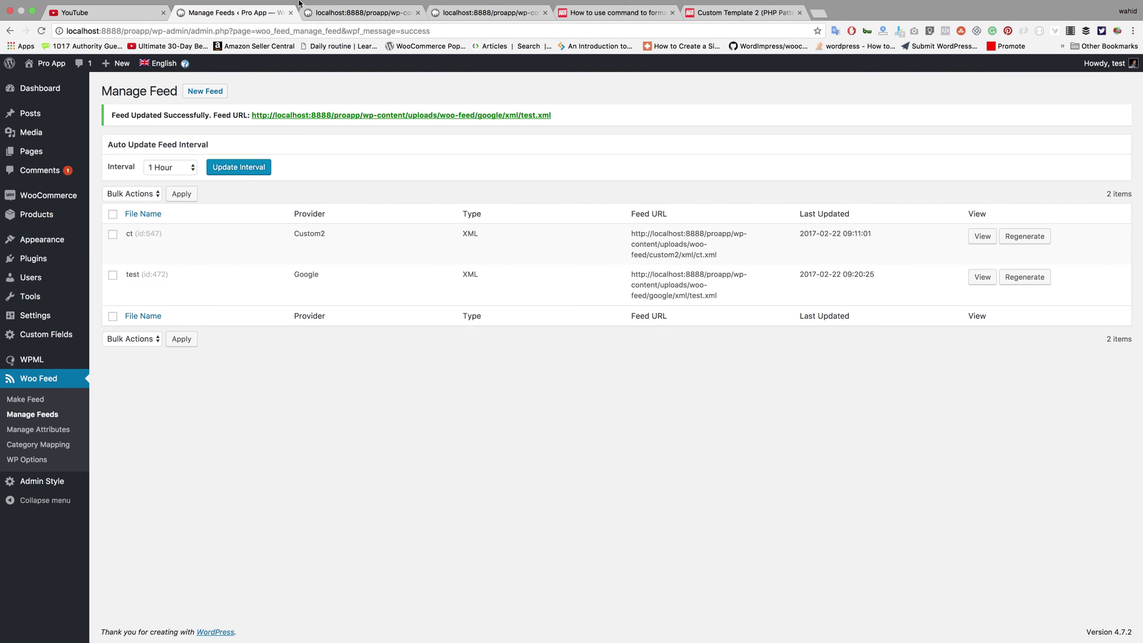
Step: Reload test.xml to confirm its descriptions still contain shortcodes
{"action": "left_click", "coordinate": [328, 17]}
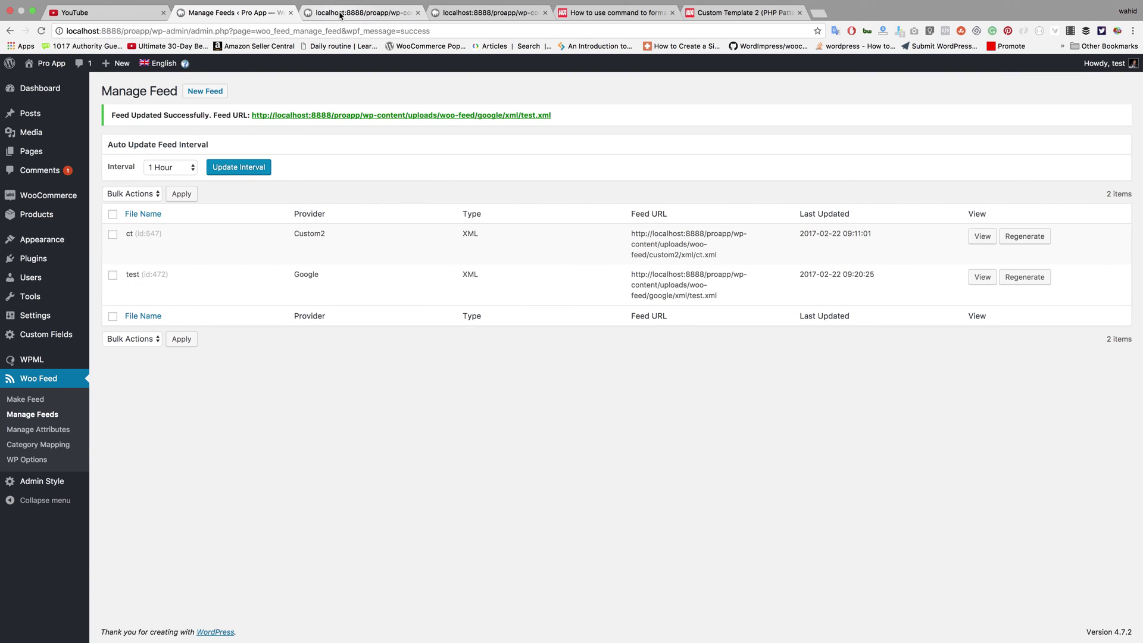
{"action": "right_click", "coordinate": [329, 159]}
{"action": "left_click", "coordinate": [351, 187]}
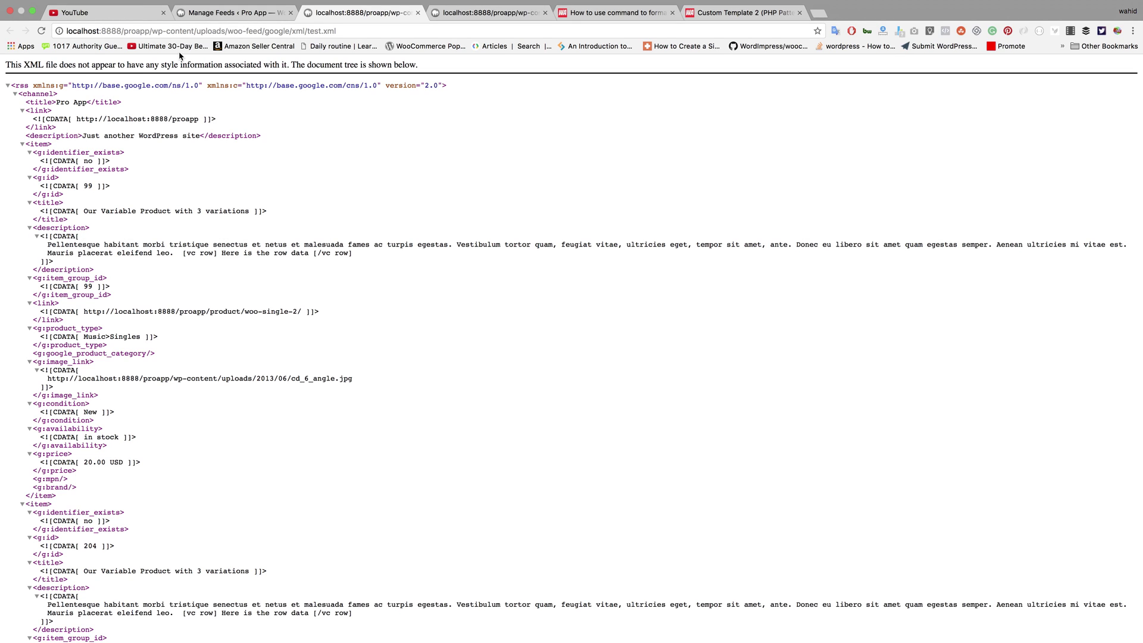
Step: Reopen the test feed and add a comma after [strip_tags] in the Product Description command
{"action": "left_click", "coordinate": [220, 12]}
{"action": "left_click", "coordinate": [132, 286]}
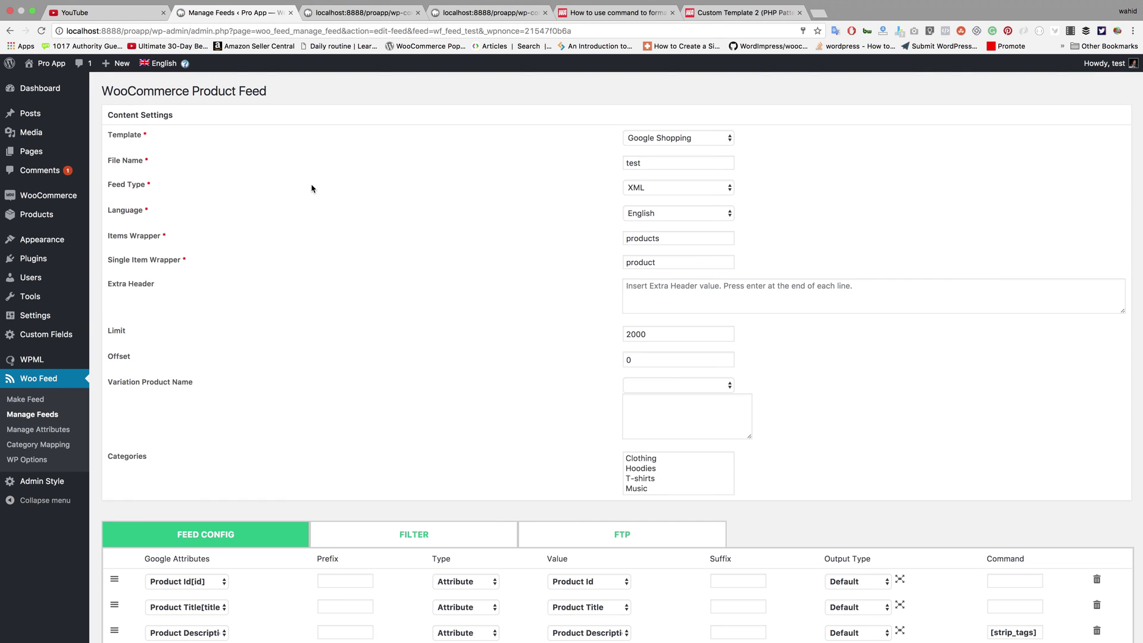
{"action": "scroll", "coordinate": [448, 315], "scroll_direction": "down", "scroll_amount": 2}
{"action": "scroll", "coordinate": [448, 315], "scroll_direction": "down", "scroll_amount": 2}
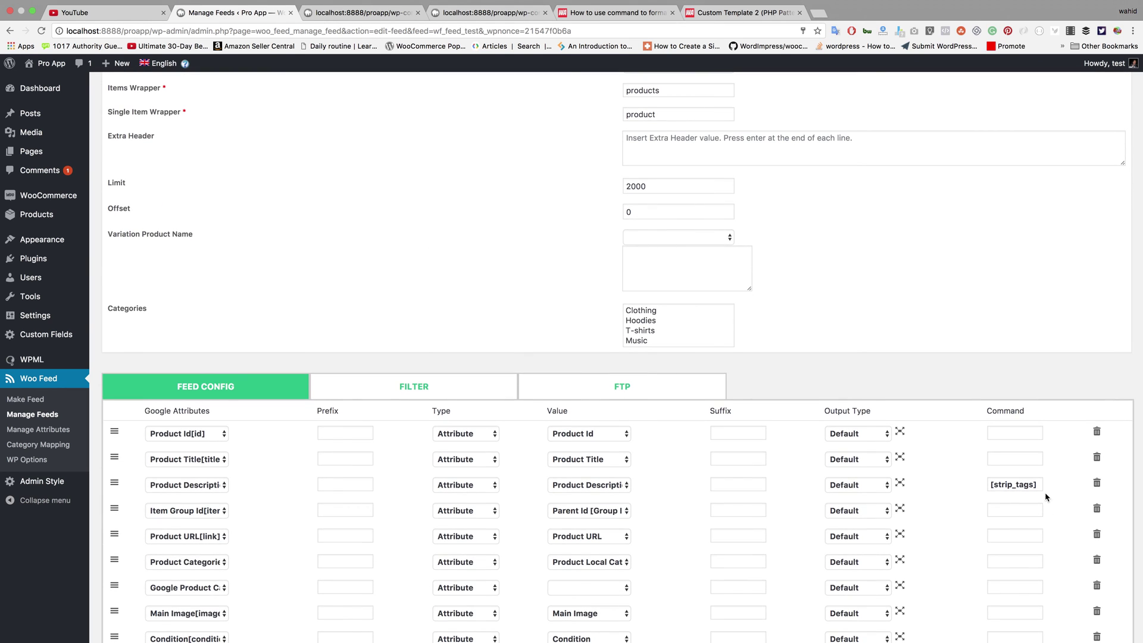
{"action": "left_click", "coordinate": [1039, 486]}
{"action": "left_click", "coordinate": [609, 18]}
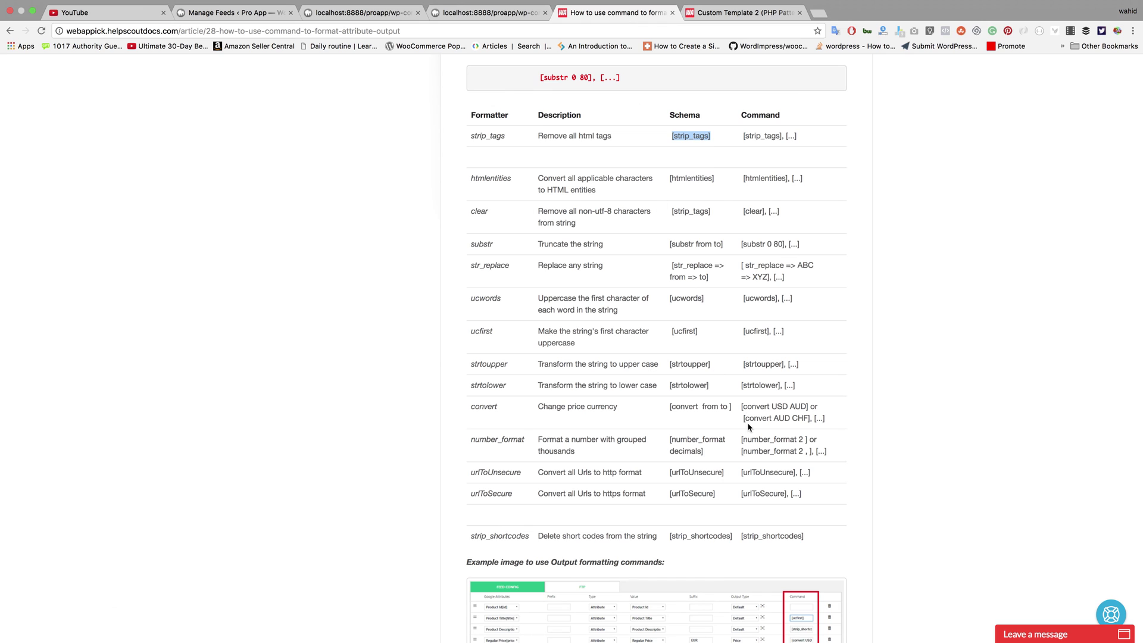
Step: Copy [strip_shortcodes] from the knowledge base's Schema column and go back to the test feed editor
{"action": "scroll", "coordinate": [536, 476], "scroll_direction": "down", "scroll_amount": 2}
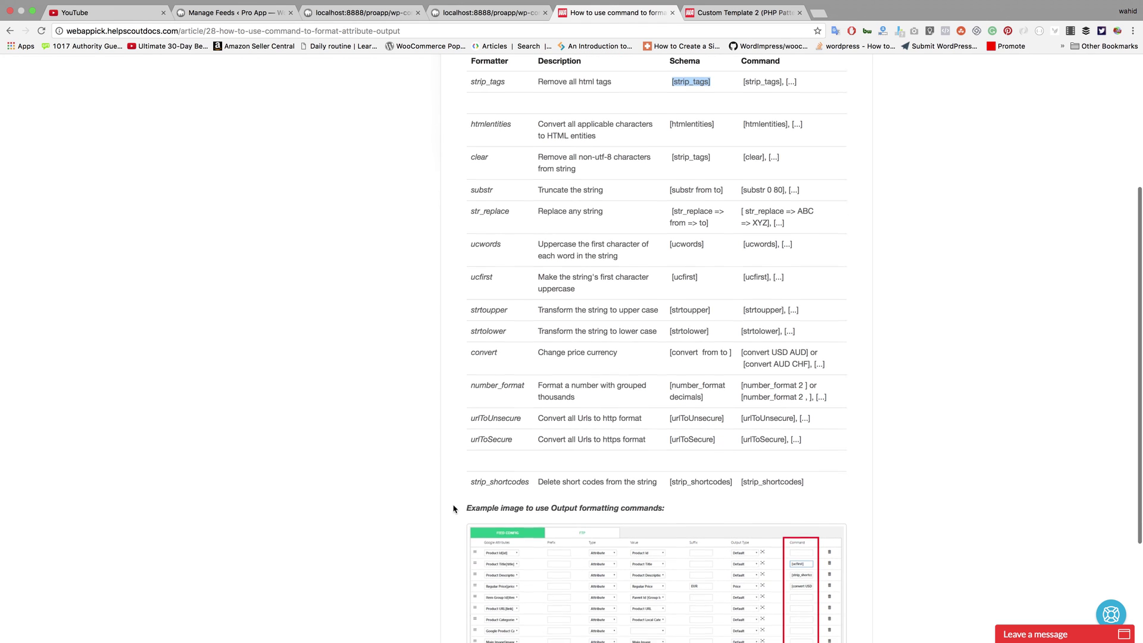
{"action": "scroll", "coordinate": [472, 480], "scroll_direction": "up", "scroll_amount": 1}
{"action": "double_click", "coordinate": [472, 481]}
{"action": "left_click_drag", "start_coordinate": [672, 486], "coordinate": [734, 486]}
{"action": "scroll", "coordinate": [670, 486], "scroll_direction": "up", "scroll_amount": 1}
{"action": "left_click", "coordinate": [733, 487]}
{"action": "scroll", "coordinate": [735, 487], "scroll_direction": "up", "scroll_amount": 1}
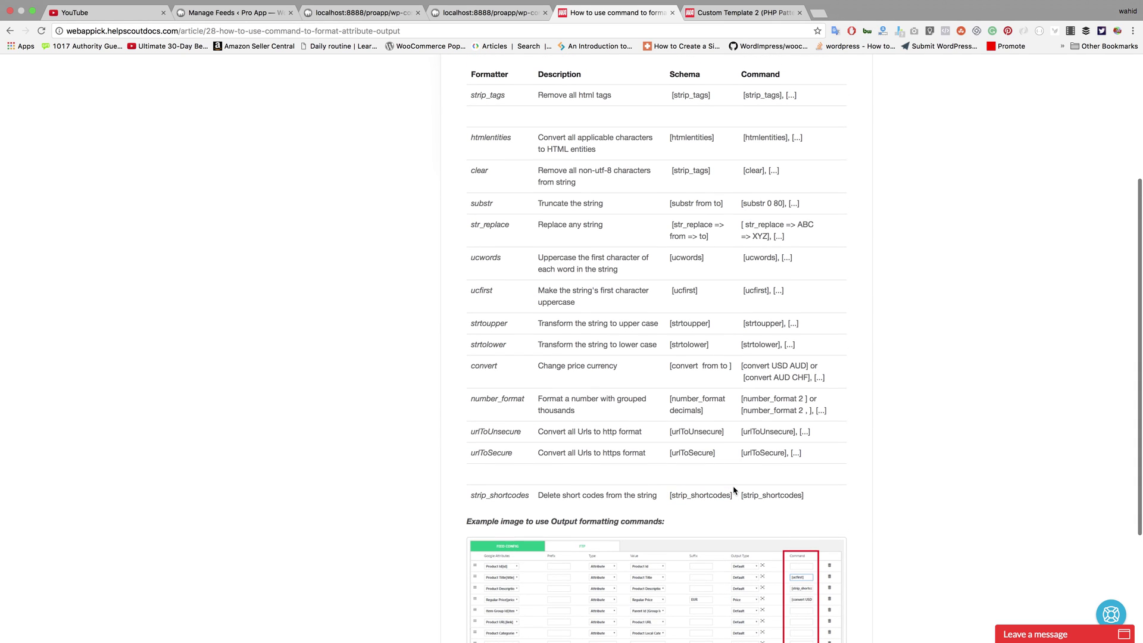
{"action": "left_click_drag", "start_coordinate": [732, 497], "coordinate": [668, 499]}
{"action": "key", "text": "super+c"}
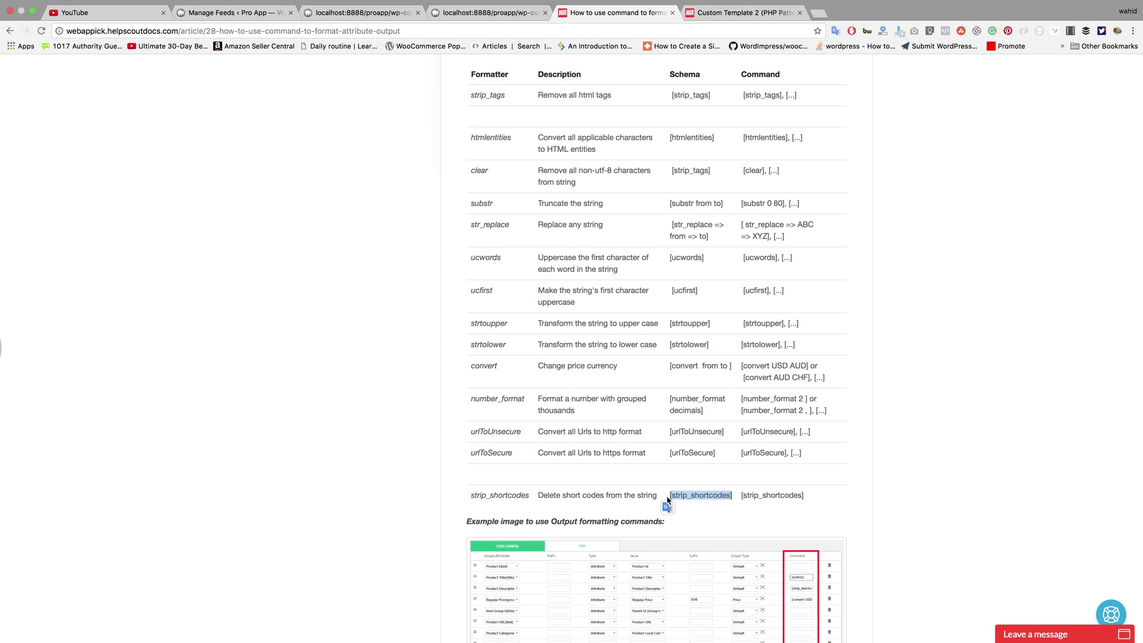
{"action": "left_click", "coordinate": [226, 13]}
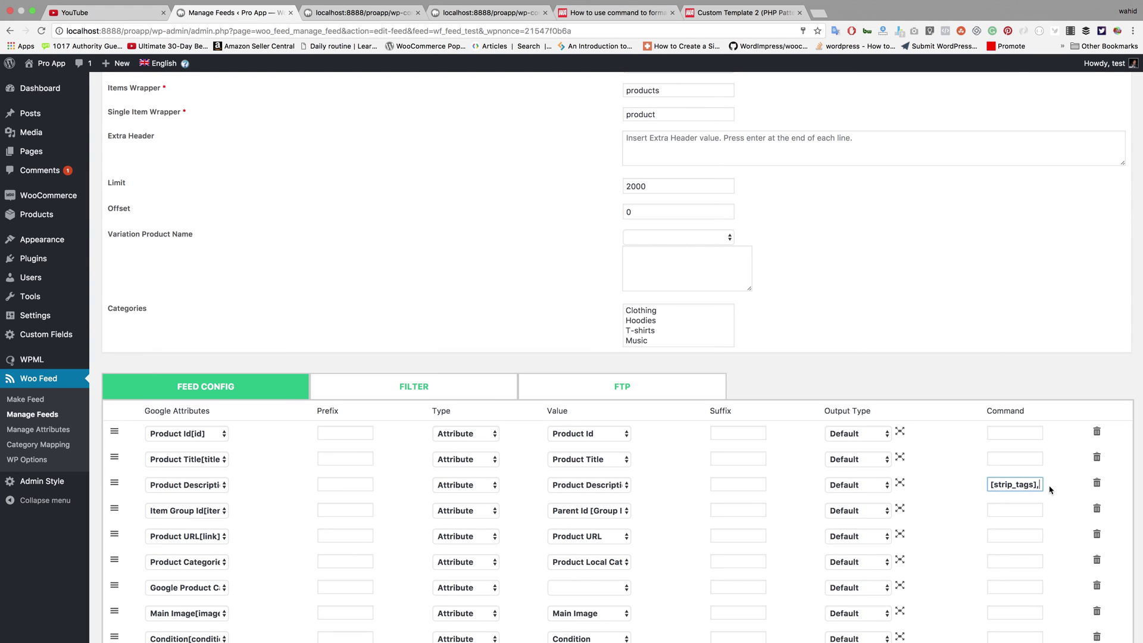
Step: Paste [strip_shortcodes] after [strip_tags], in the description command, then update and generate the test feed
{"action": "key", "text": "super+v"}
{"action": "scroll", "coordinate": [1051, 490], "scroll_direction": "down", "scroll_amount": 5}
{"action": "left_click", "coordinate": [1061, 624]}
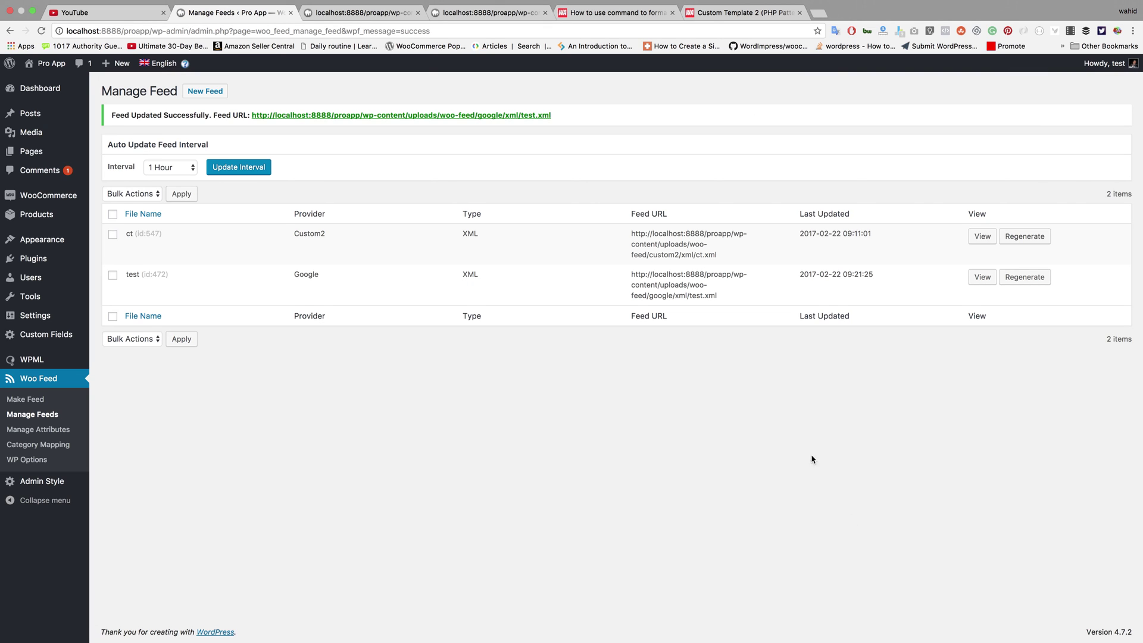
Step: Reload test.xml to confirm the descriptions no longer show [vc row] shortcodes
{"action": "left_click", "coordinate": [358, 27]}
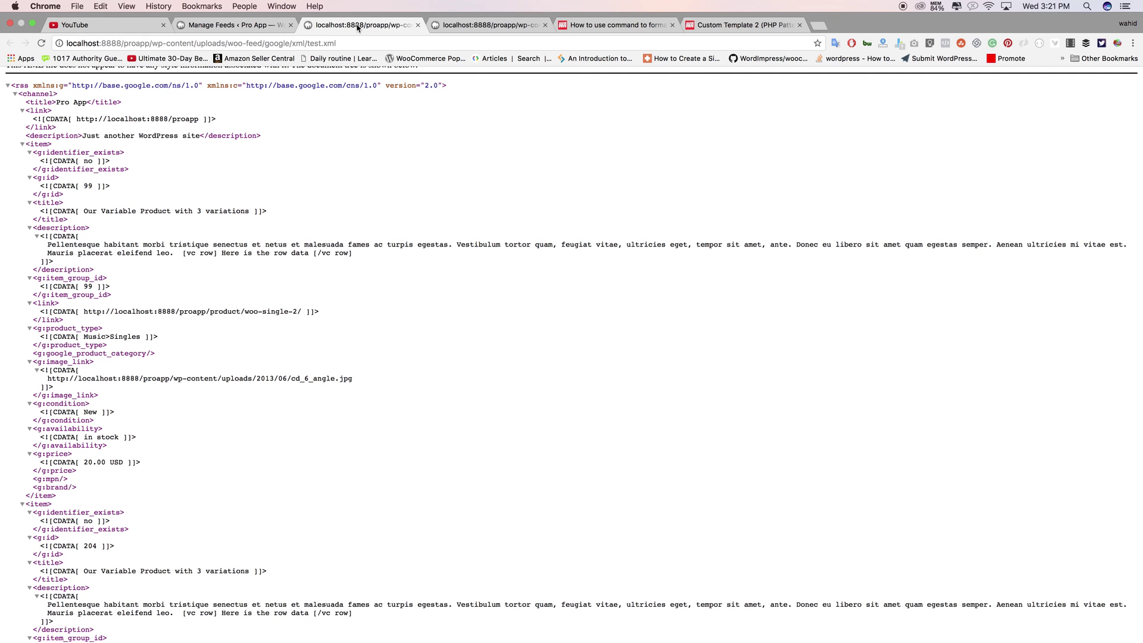
{"action": "right_click", "coordinate": [382, 194]}
{"action": "left_click", "coordinate": [408, 224]}
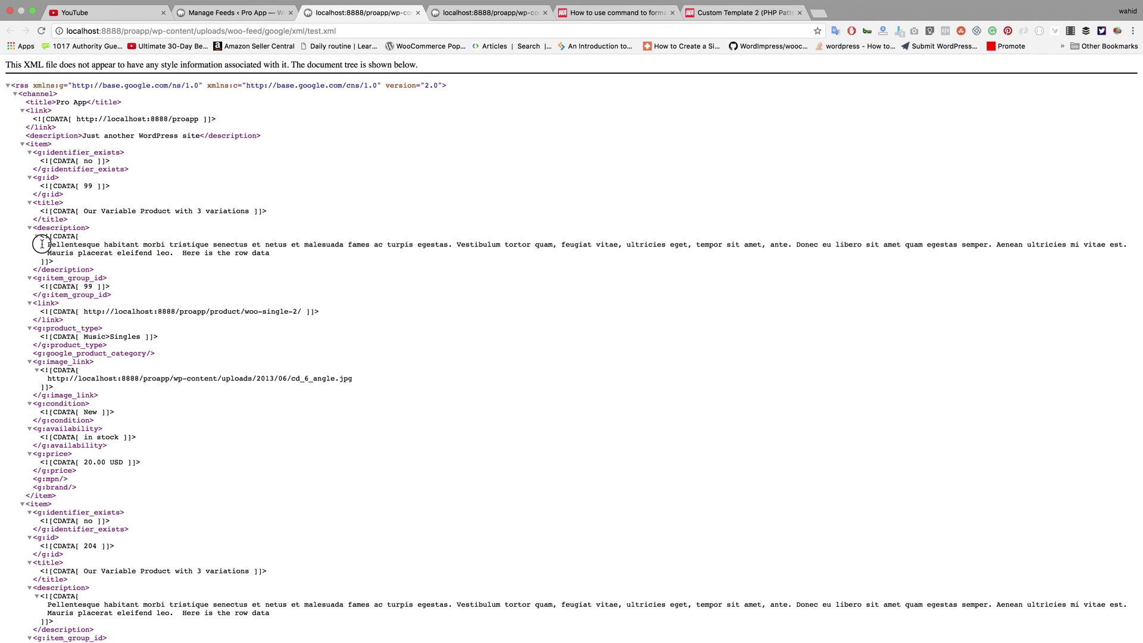
{"action": "left_click_drag", "start_coordinate": [175, 255], "coordinate": [181, 254]}
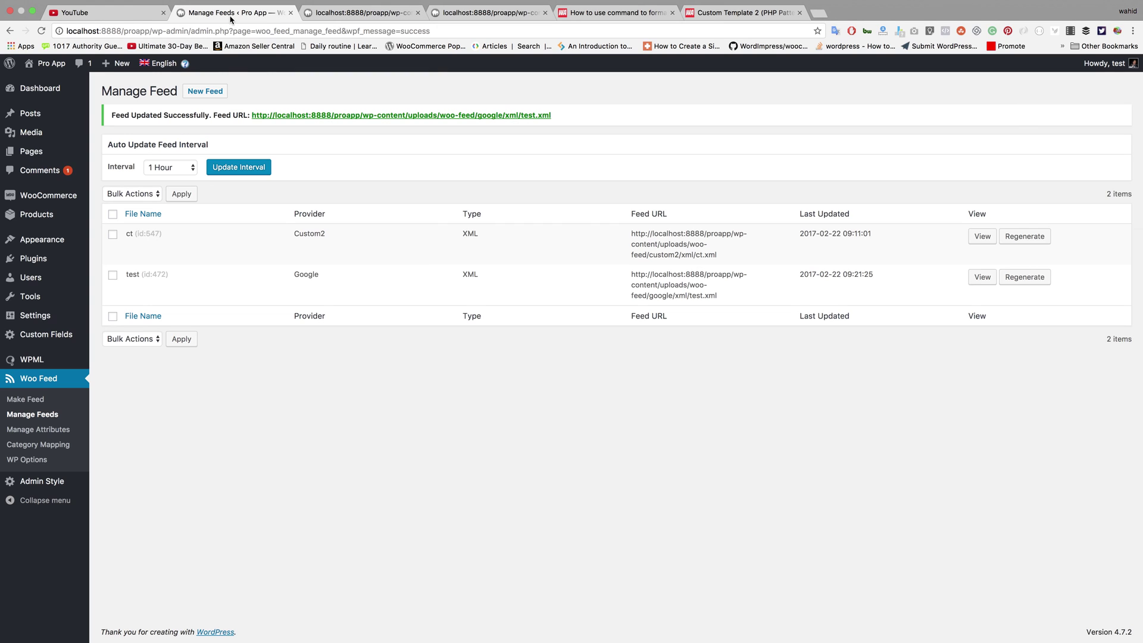
{"action": "left_click", "coordinate": [230, 13]}
Step: Keep the ct feed on Custom Template 2 with [strip_tags],[strip_shortcodes] on description, and regenerate it
{"action": "left_click", "coordinate": [132, 246]}
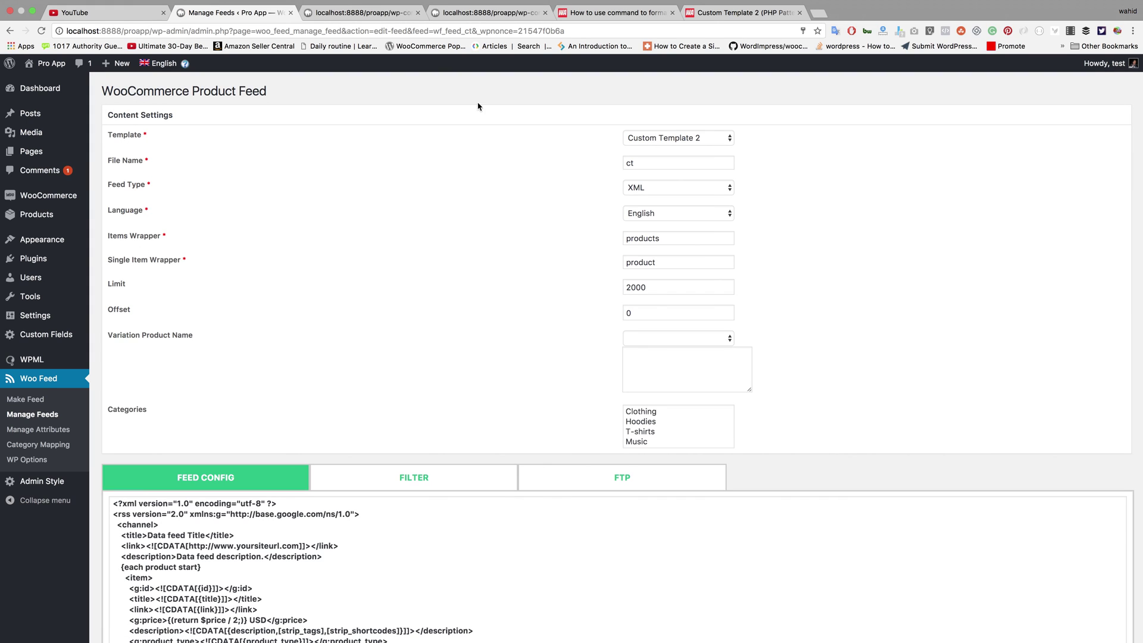
{"action": "left_click", "coordinate": [700, 141]}
{"action": "left_click", "coordinate": [691, 139]}
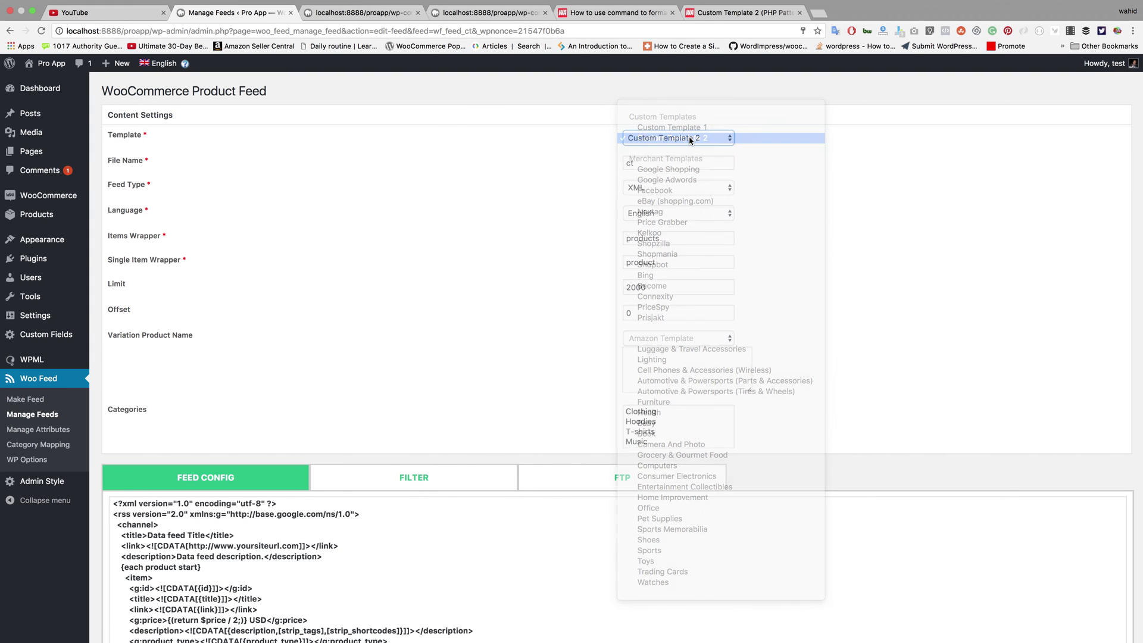
{"action": "scroll", "coordinate": [432, 273], "scroll_direction": "down", "scroll_amount": 5}
{"action": "left_click", "coordinate": [362, 449]}
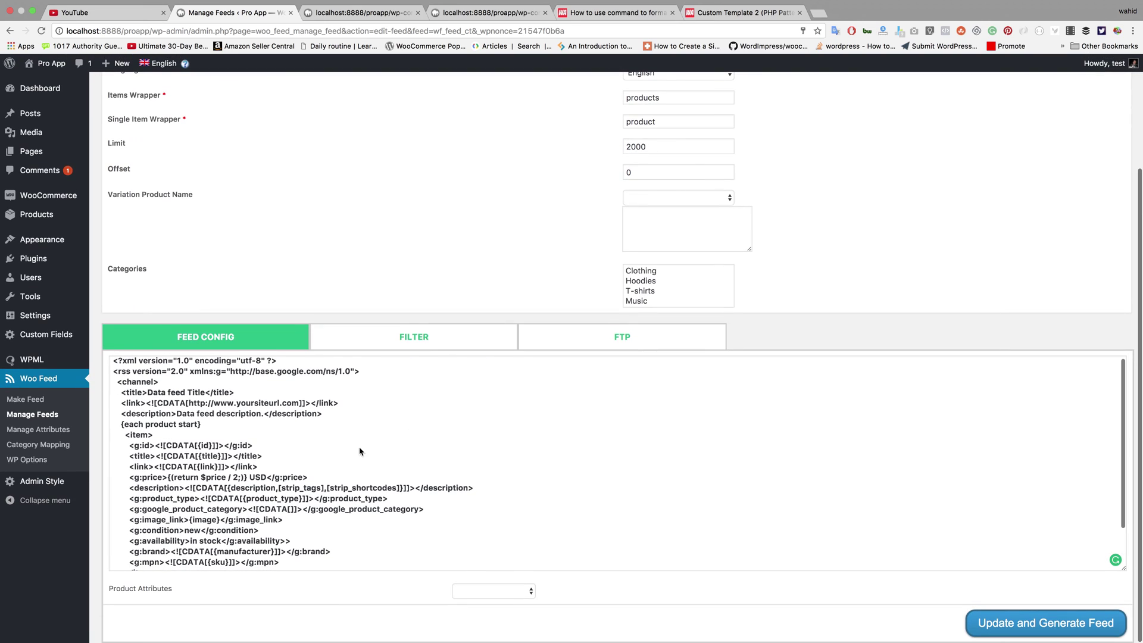
{"action": "scroll", "coordinate": [325, 465], "scroll_direction": "down", "scroll_amount": 3}
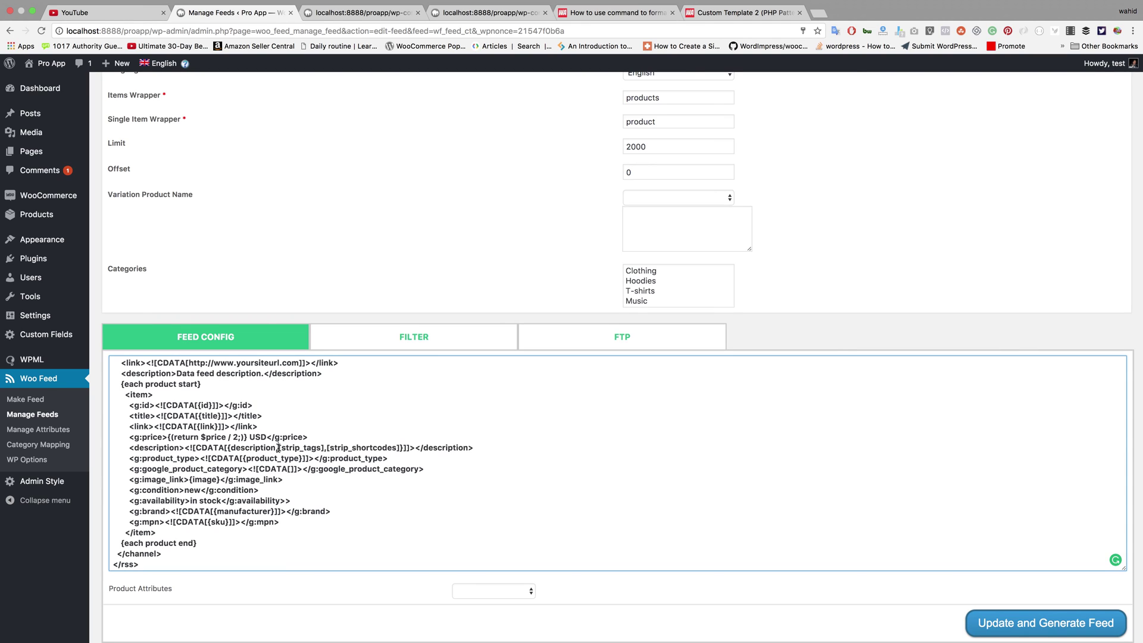
{"action": "left_click_drag", "start_coordinate": [279, 449], "coordinate": [402, 448]}
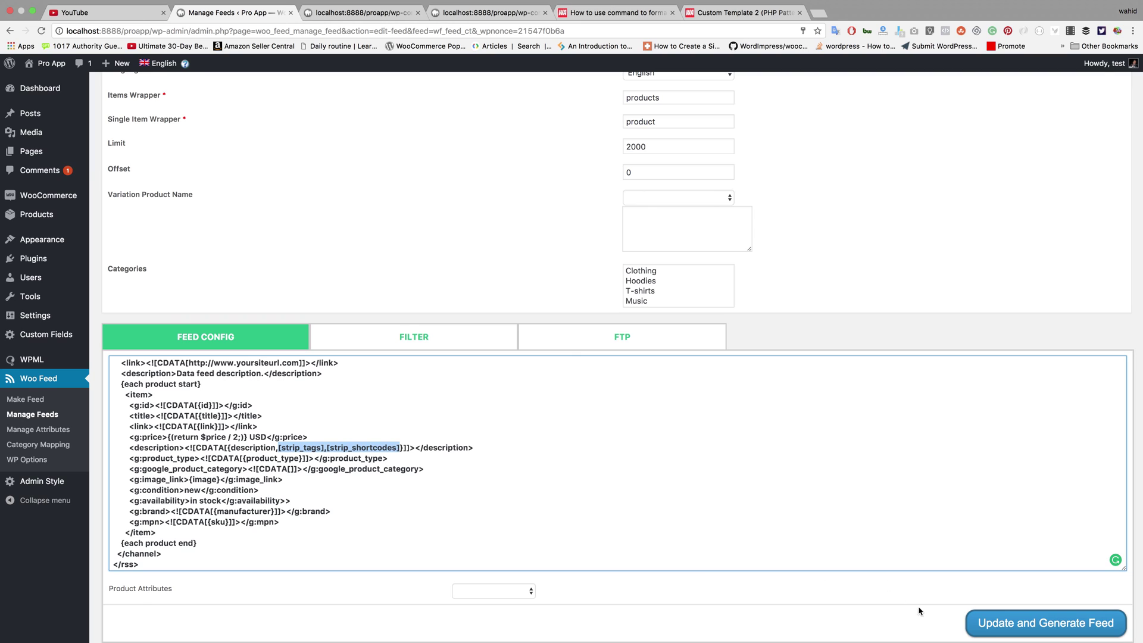
{"action": "left_click", "coordinate": [1032, 630]}
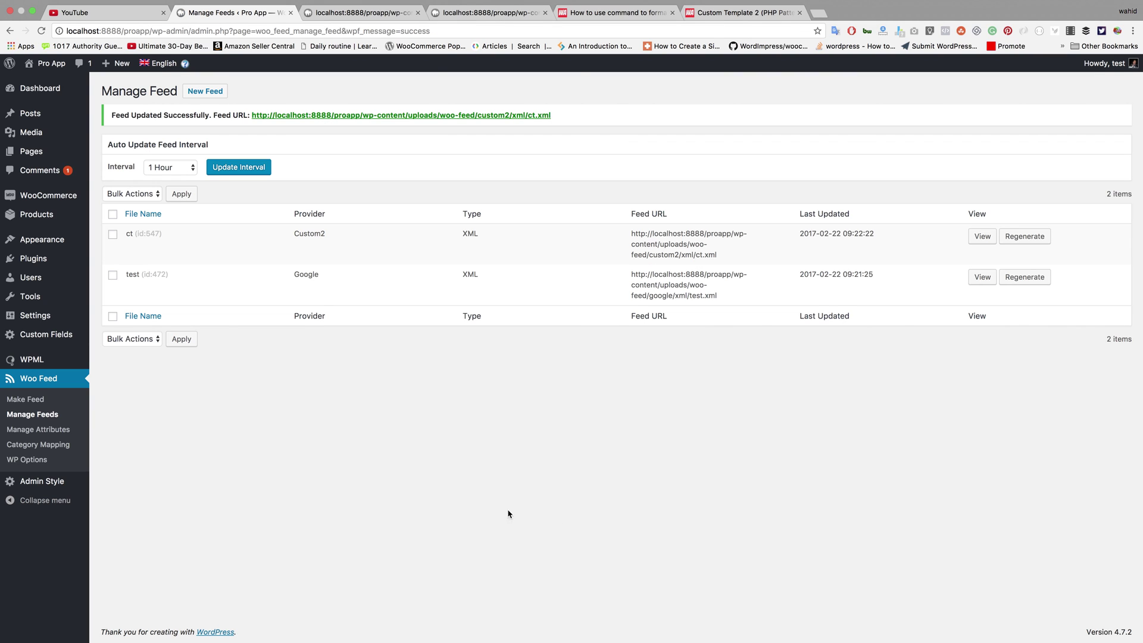
Step: Open ct.xml from the Feed URL link and check the plain-text descriptions
{"action": "left_click", "coordinate": [395, 116]}
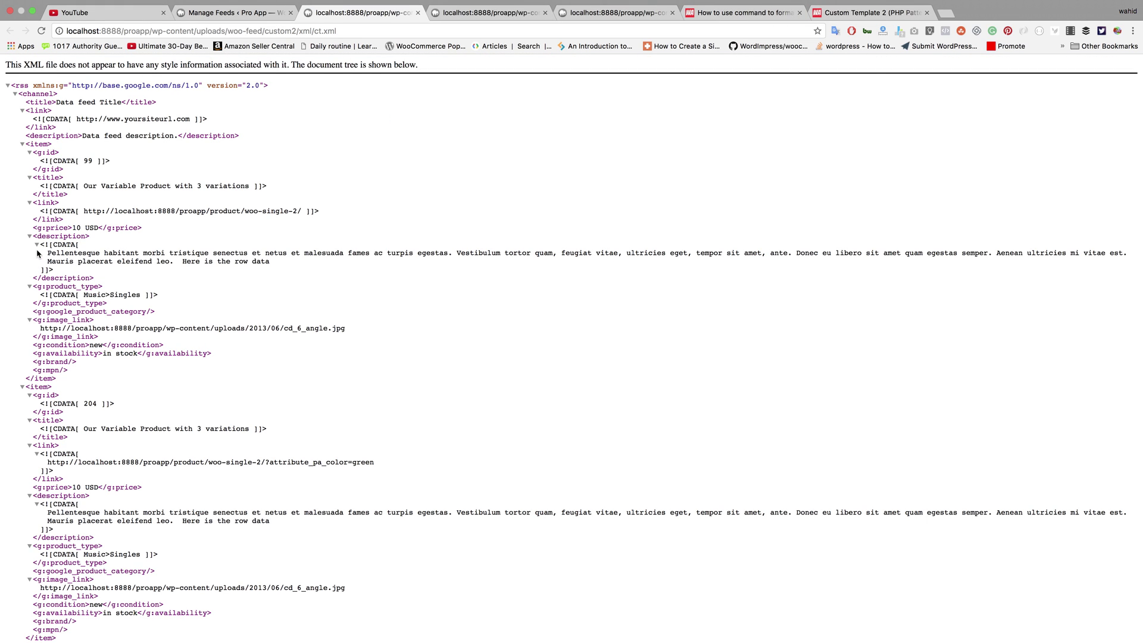
{"action": "left_click_drag", "start_coordinate": [48, 253], "coordinate": [57, 253]}
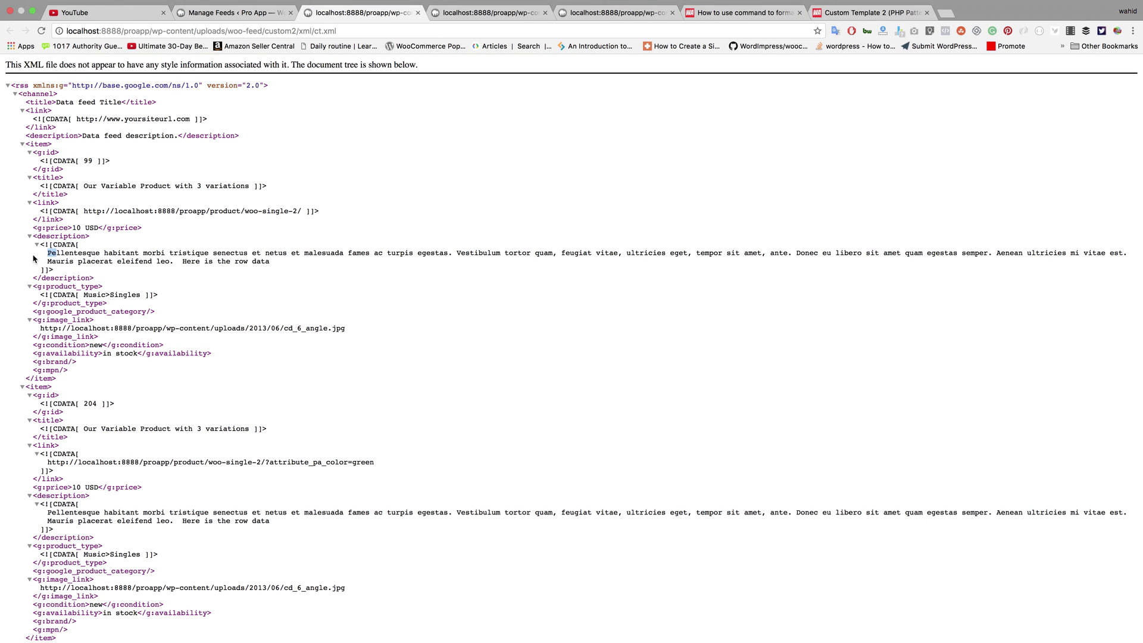